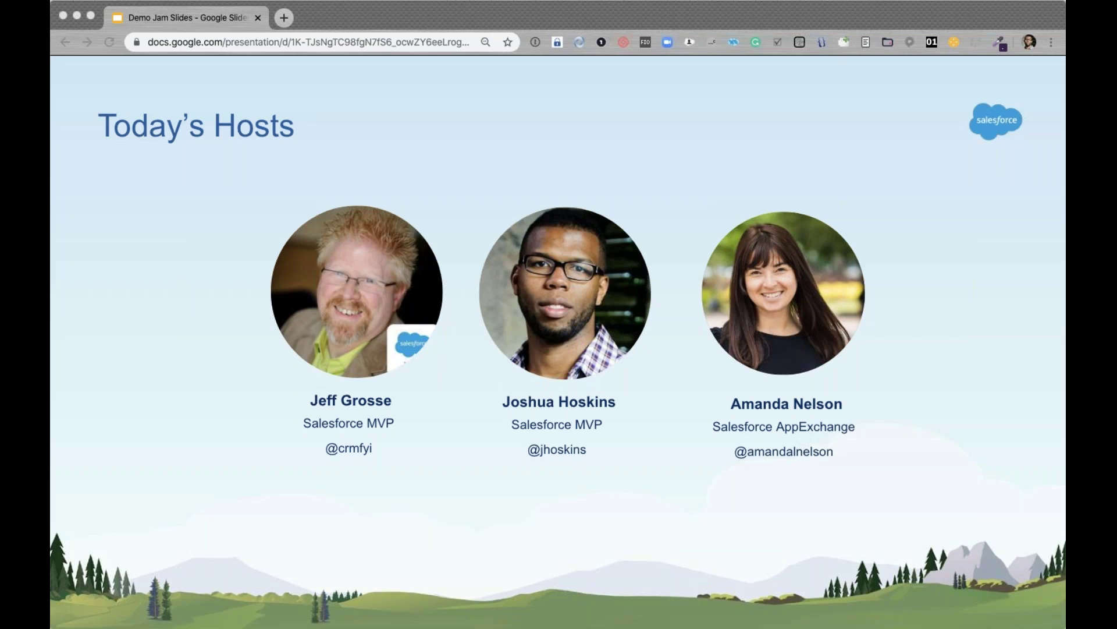
Advance from the hosts slide to the Today's Apps slide listing Chargent, ringDNA, OwnBackup, Vertex and Formstack.
key("Right")
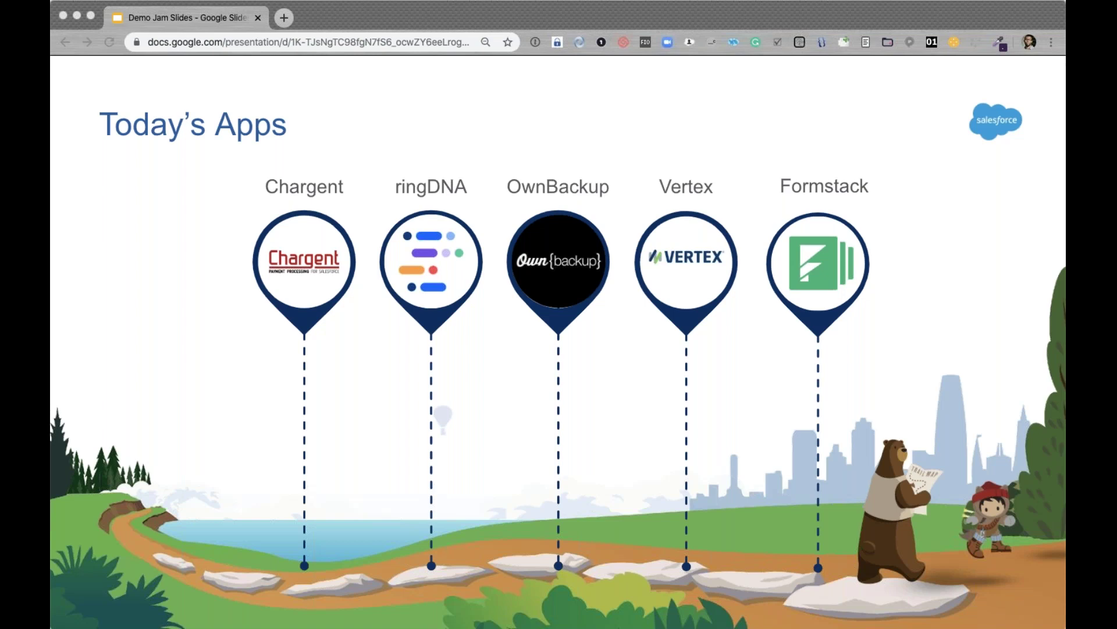
Advance the slideshow through The Rules slide and on to the DEMO JAM slide.
key("Right")
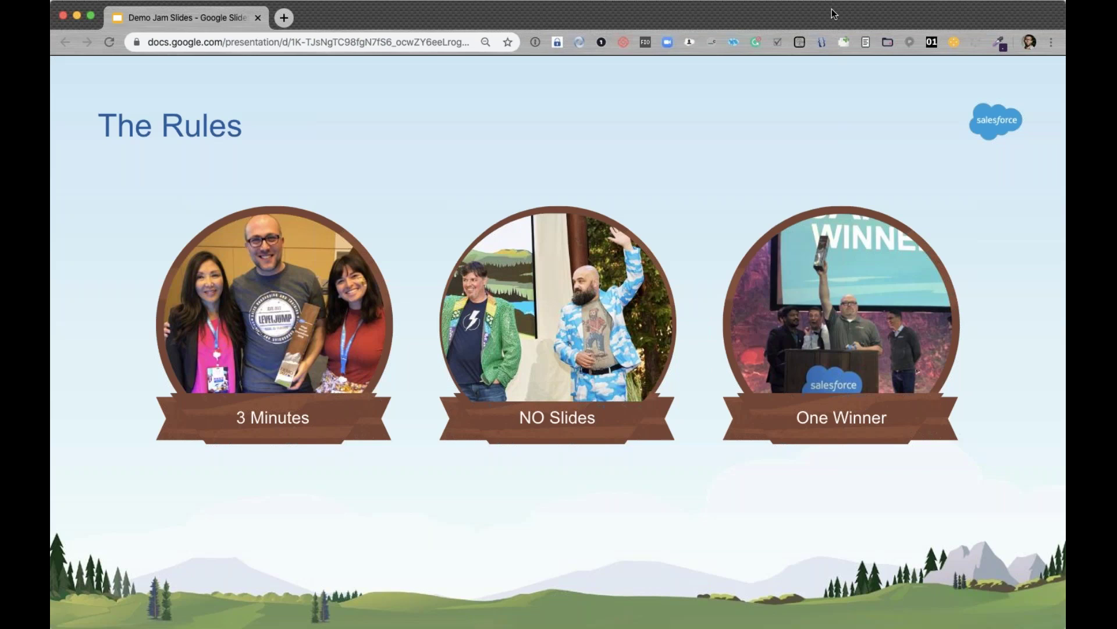
mouse_move(302, 590)
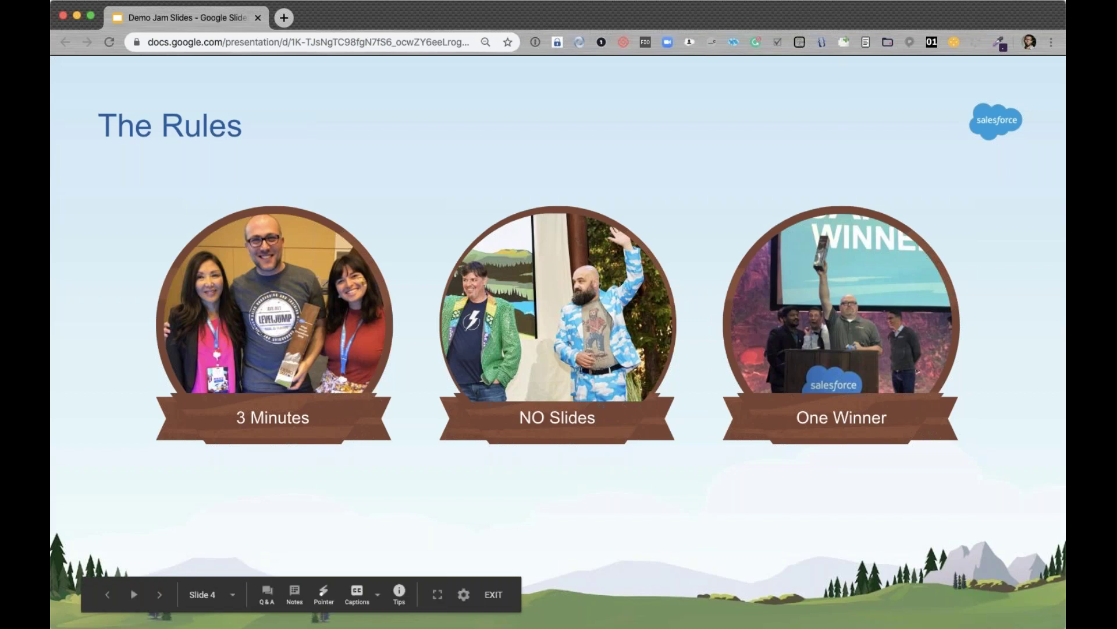
key("Right")
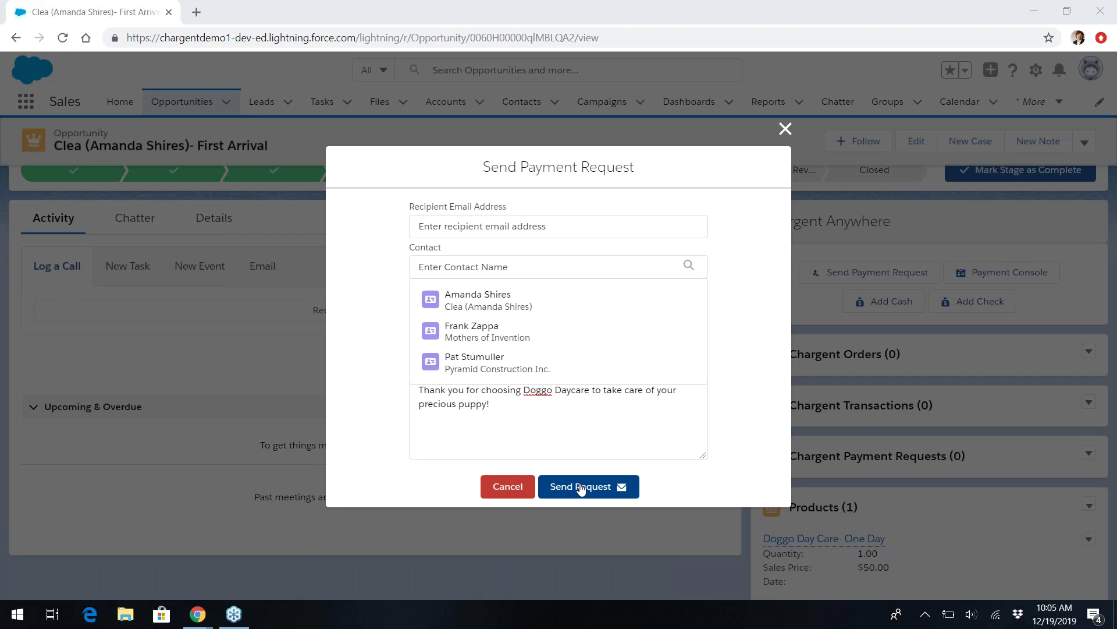
Send First Arrival's $50.00 payment request to the customer contact, then switch to Gmail.
left_click(504, 301)
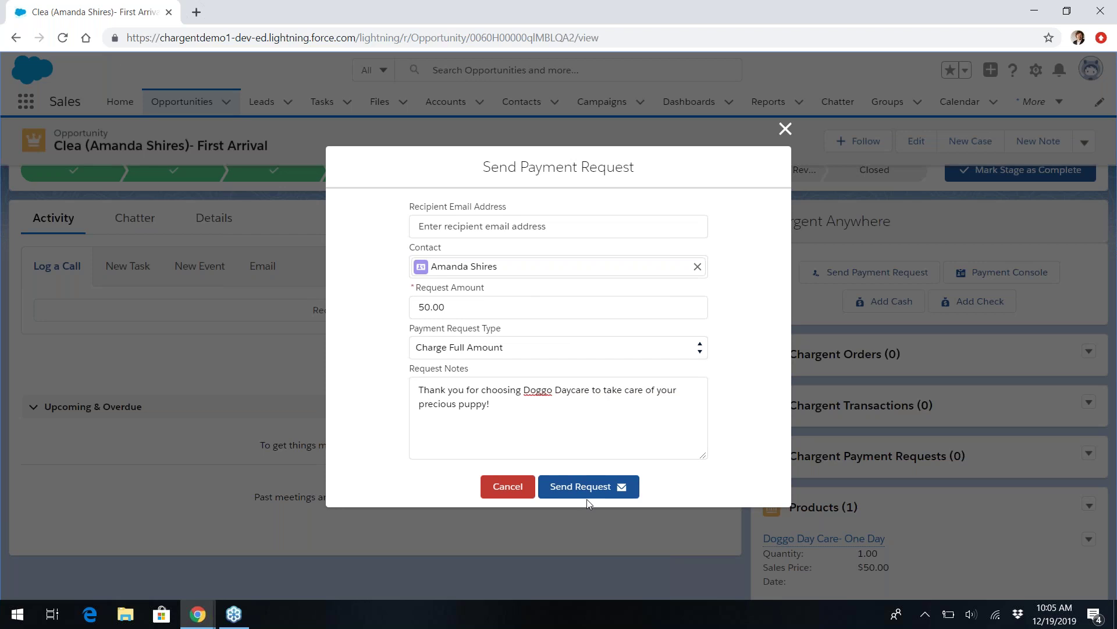
left_click(595, 486)
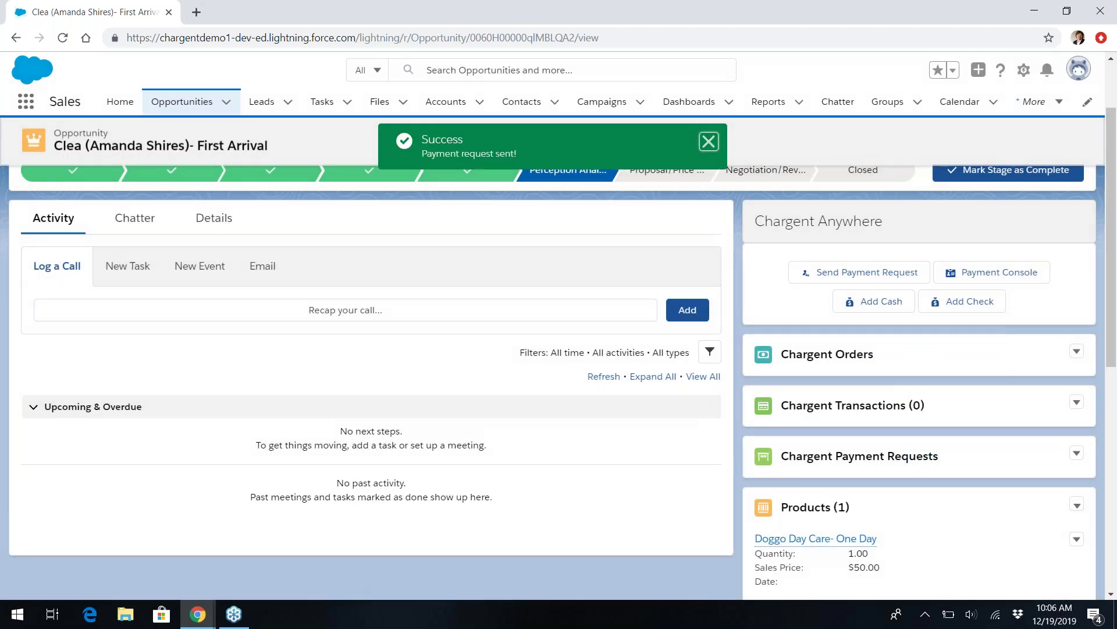
key("alt+Tab")
key("alt+Tab")
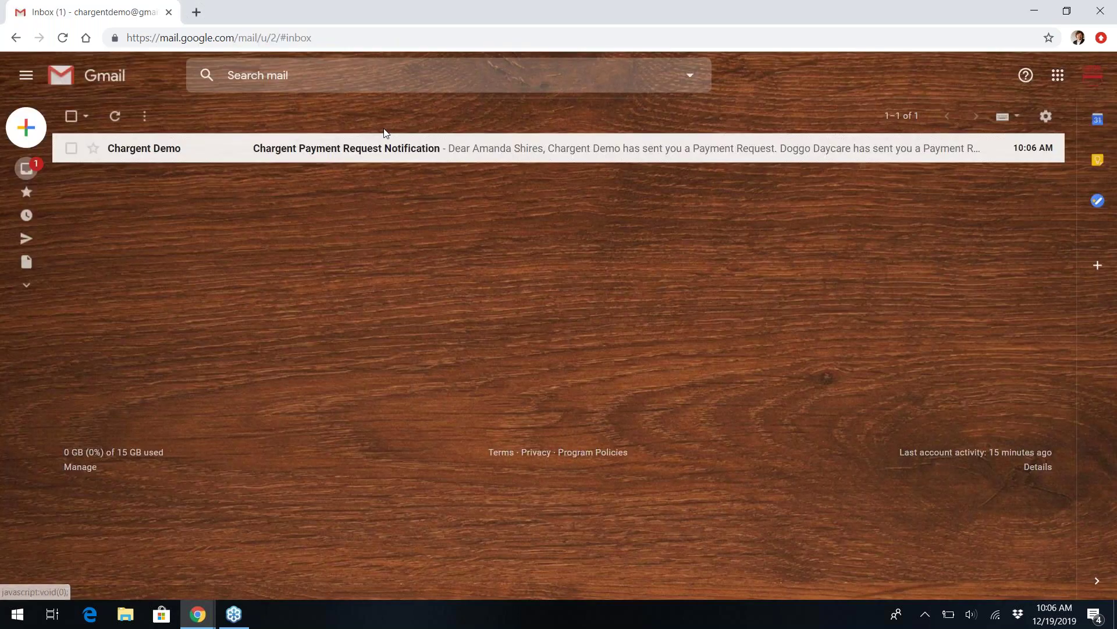
Load Doggo Day Care Centre's $50.00 payment page from the notification email's Payment Link in a new tab.
left_click(379, 150)
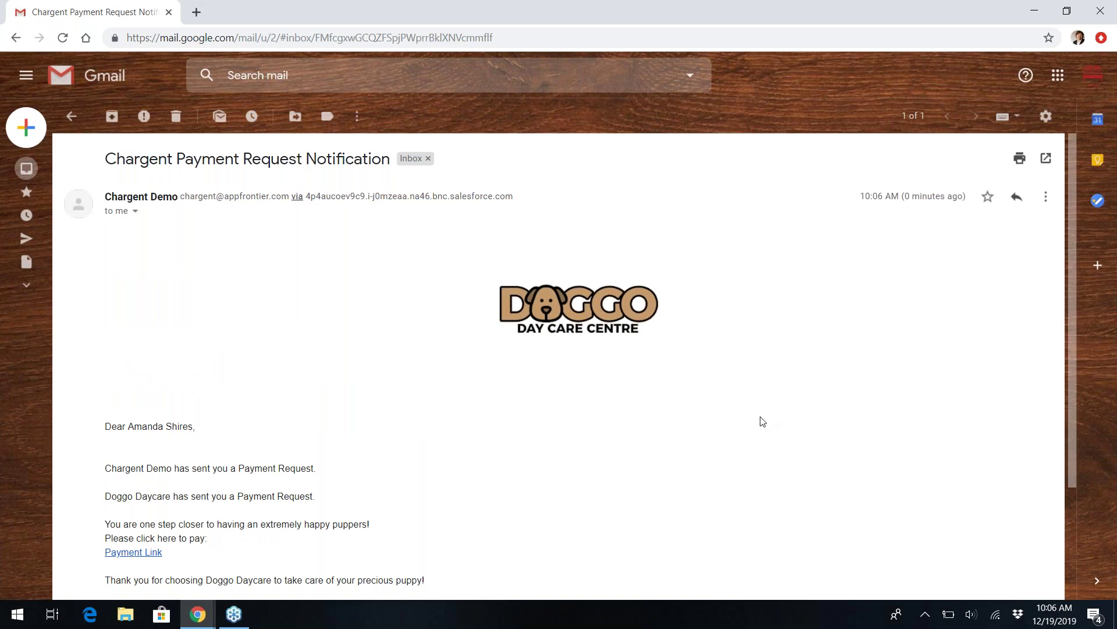
scroll(762, 420, "down", 2)
scroll(762, 420, "down", 1)
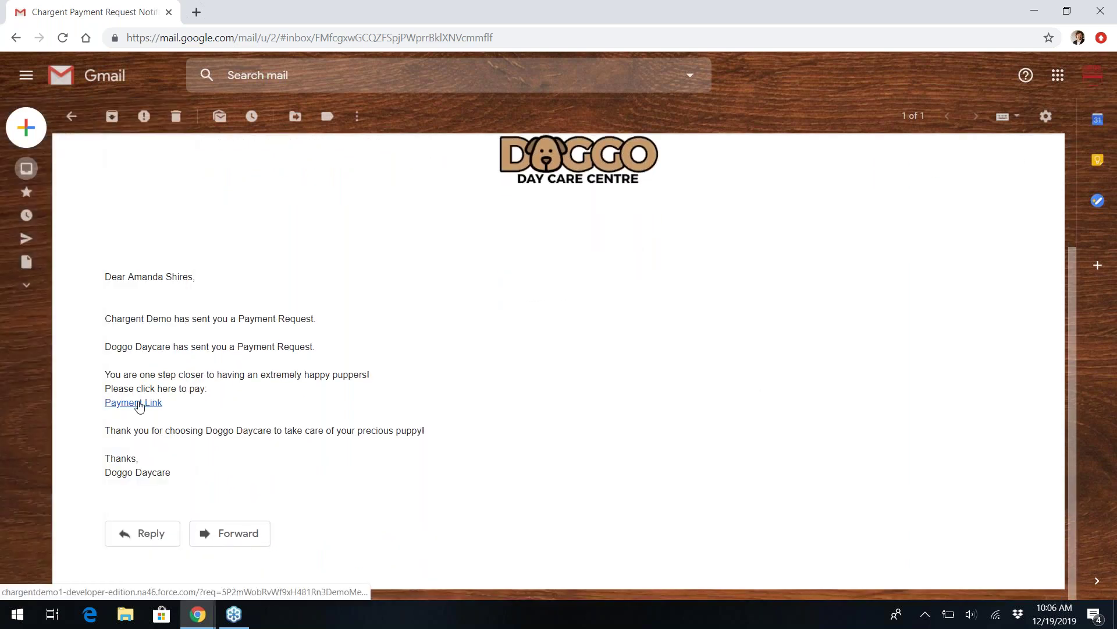
right_click(138, 402)
key("Escape")
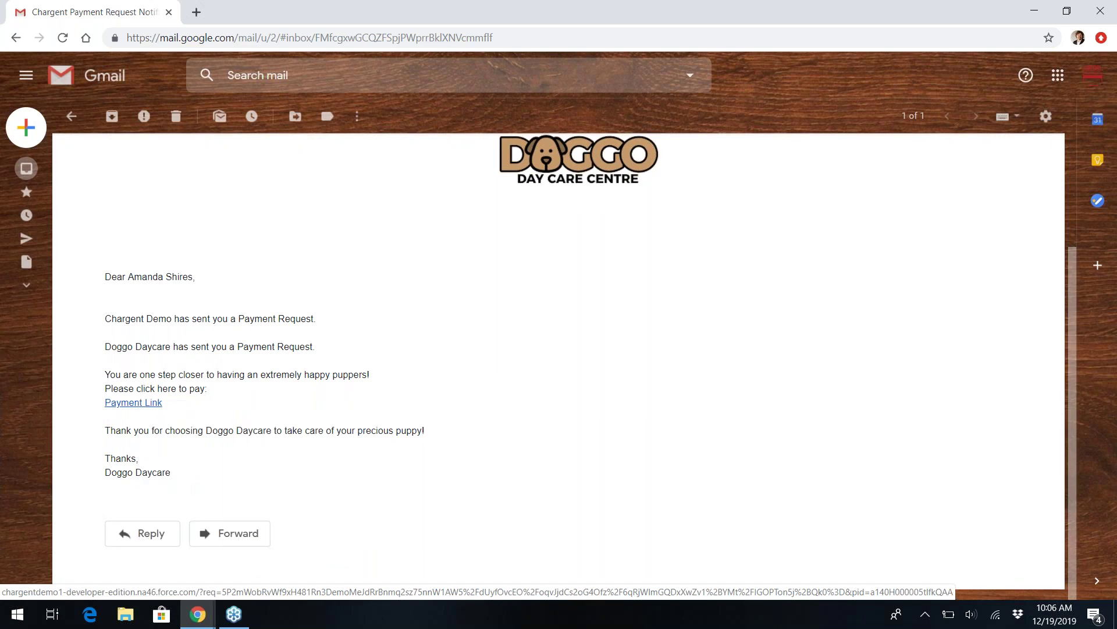
left_click(137, 404)
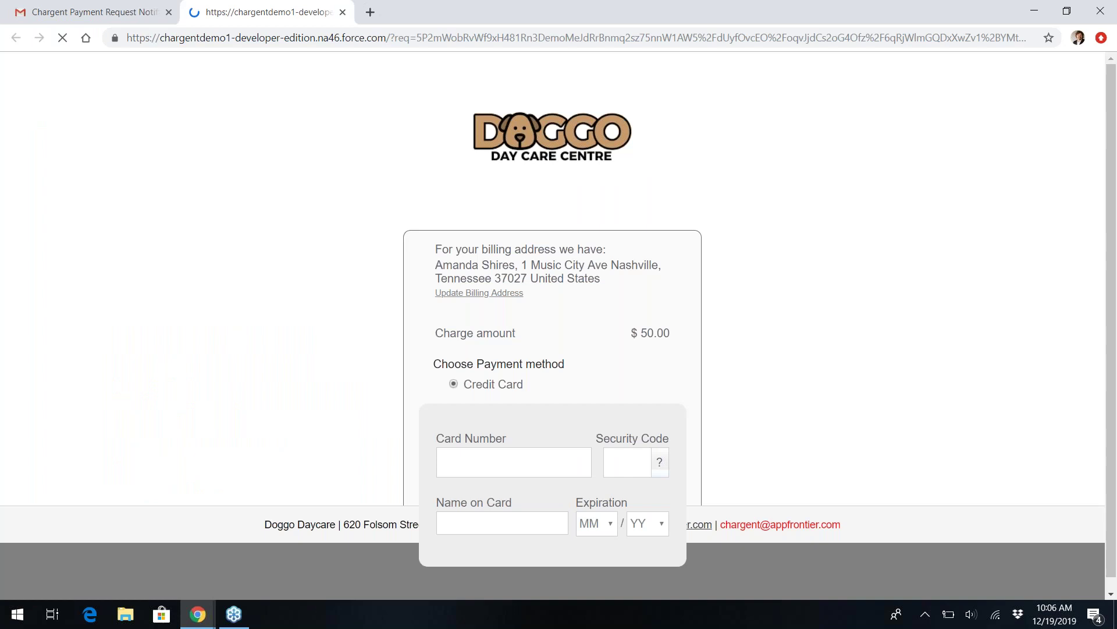
Fill in the Visa test card number on the payment page.
scroll(543, 221, "down", 2)
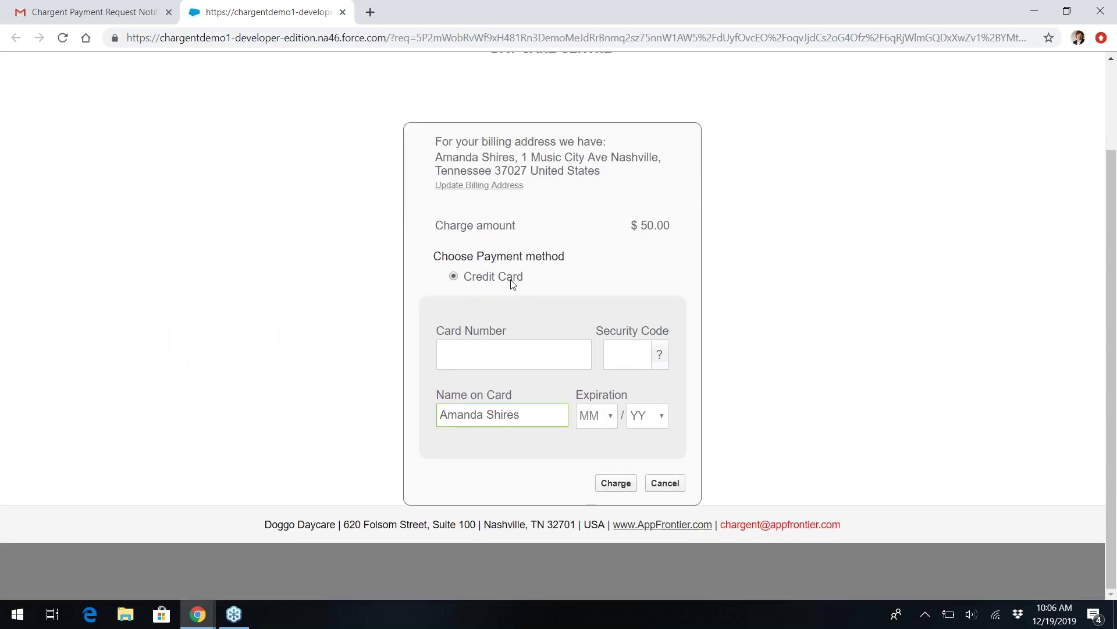
left_click(521, 351)
type("423424")
key("BackSpace")
key("BackSpace")
key("BackSpace")
key("BackSpace")
type("542")
key("BackSpace")
key("BackSpace")
key("BackSpace")
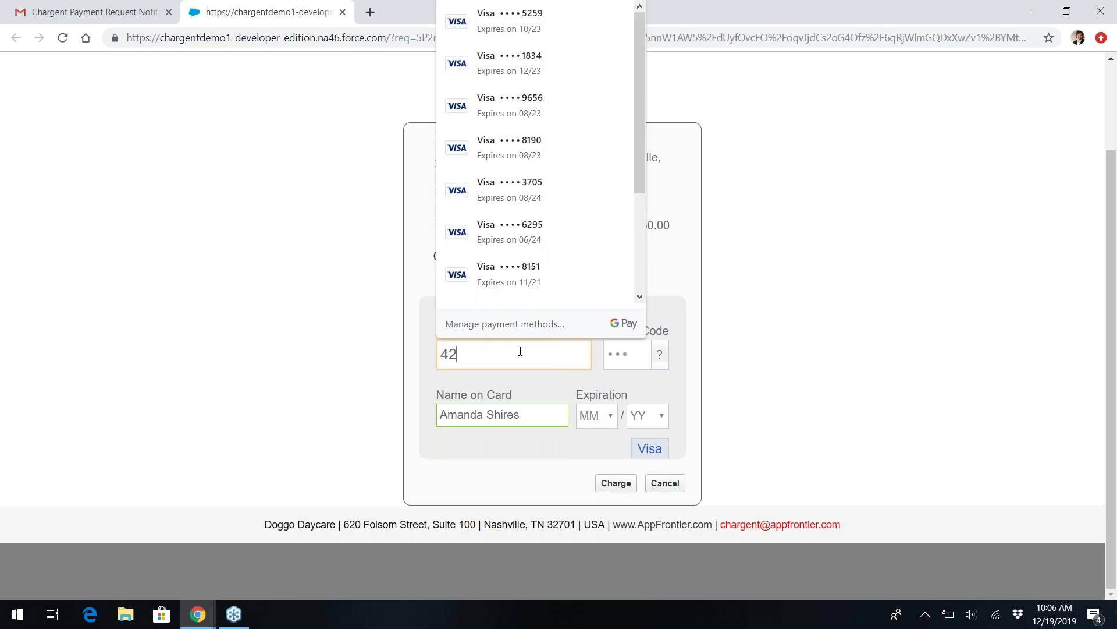
type("42 4242 4242 42")
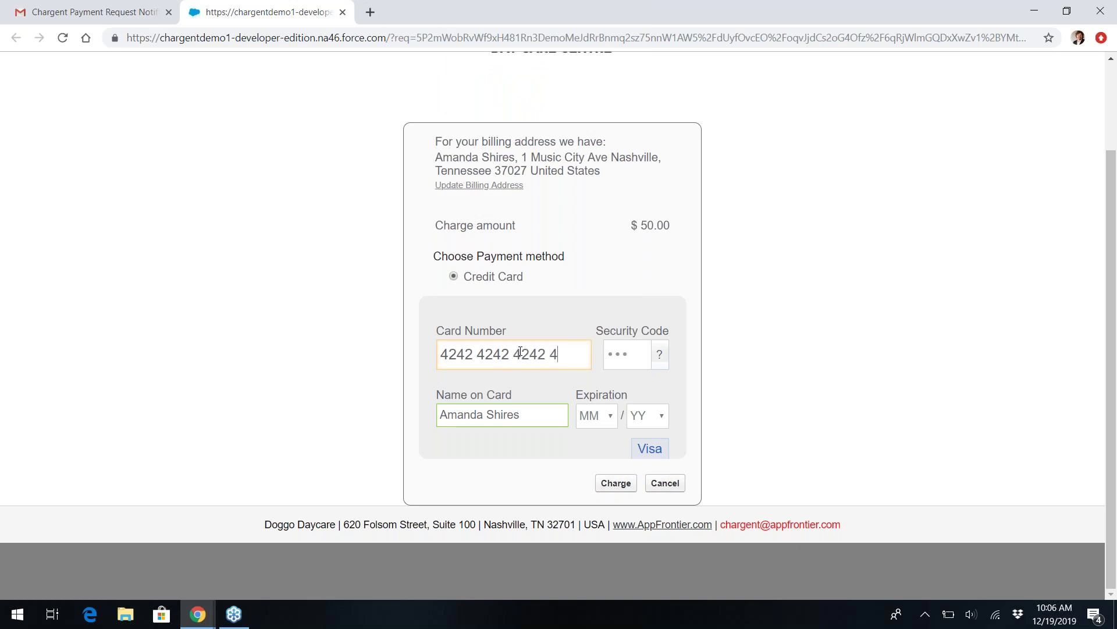
type("43")
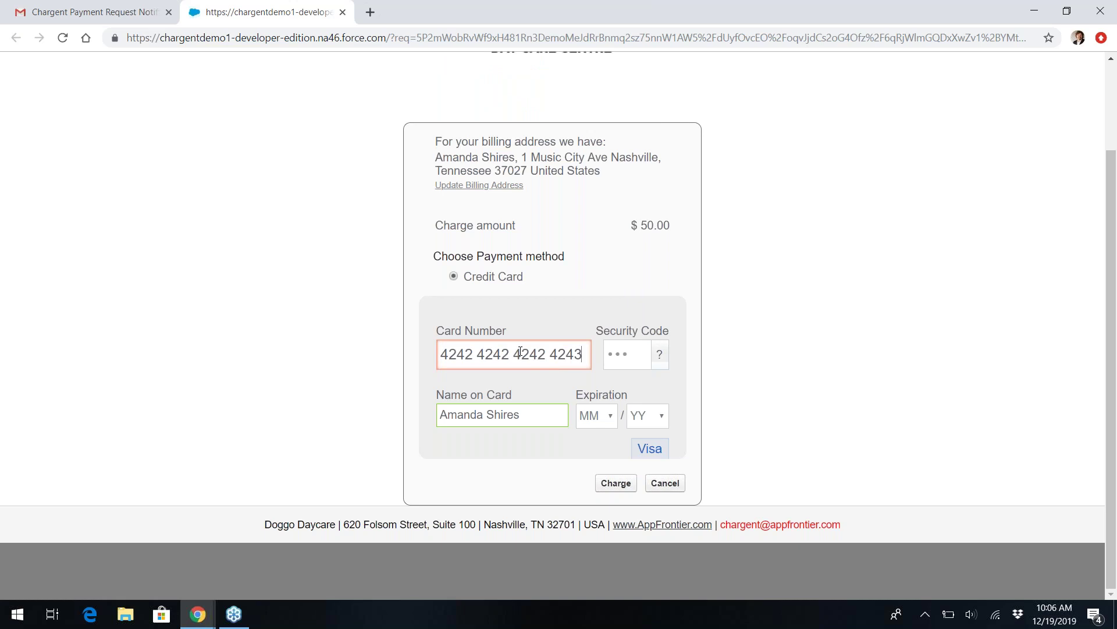
key("BackSpace")
type("3")
key("BackSpace")
type("2")
key("Tab")
type("123")
key("Tab")
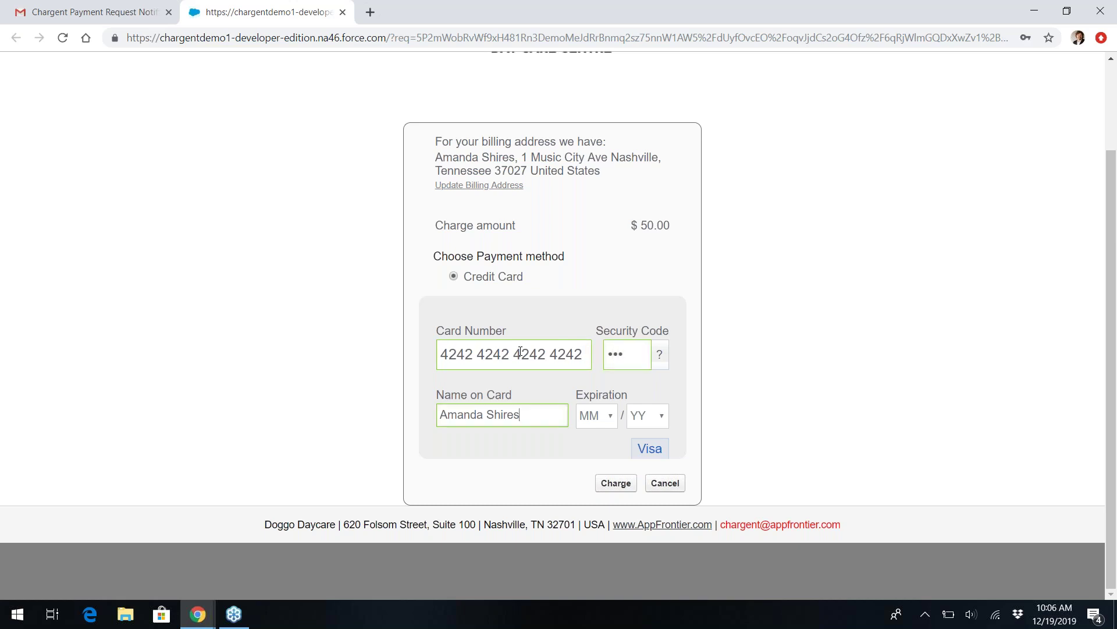
key("Tab")
type("03")
key("Tab")
type("22")
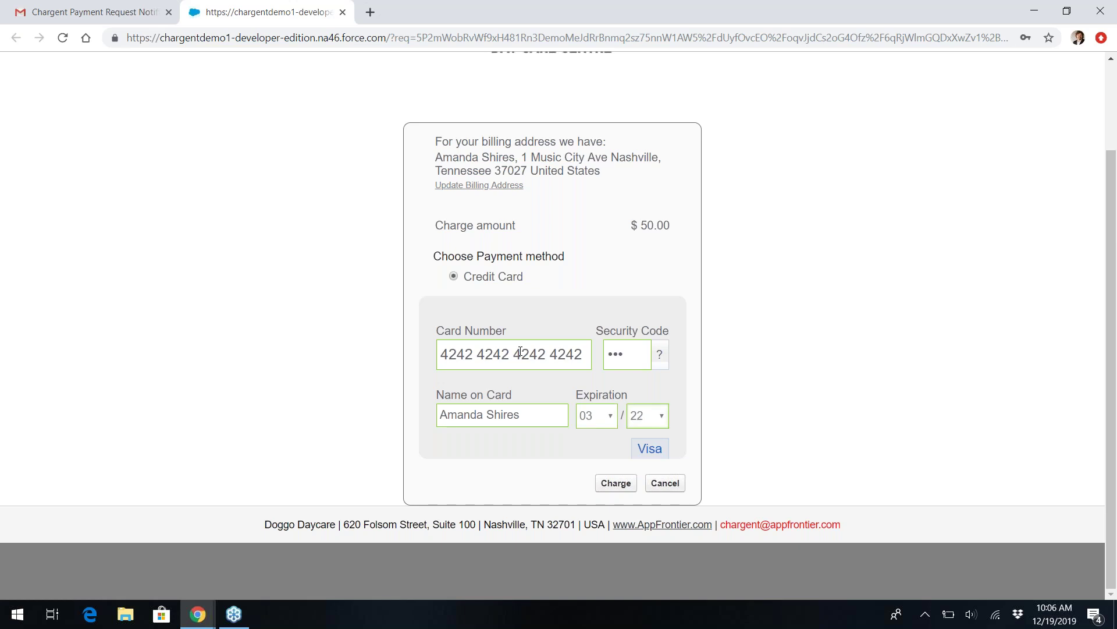
Submit the $50.00 charge to reach the success page, then close that tab.
right_click(637, 447)
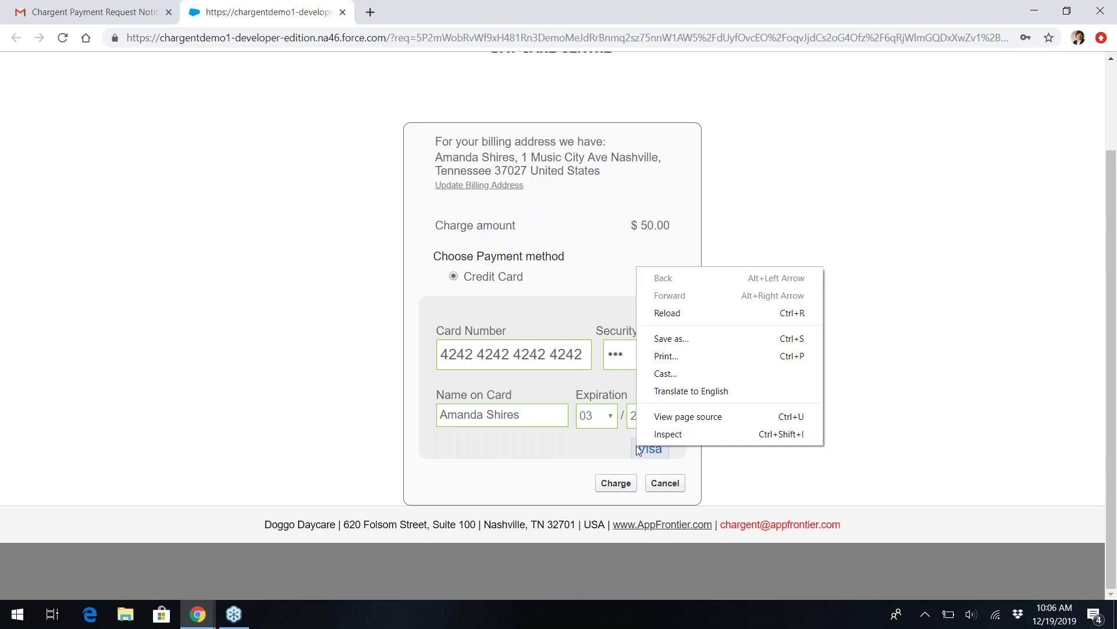
left_click(631, 446)
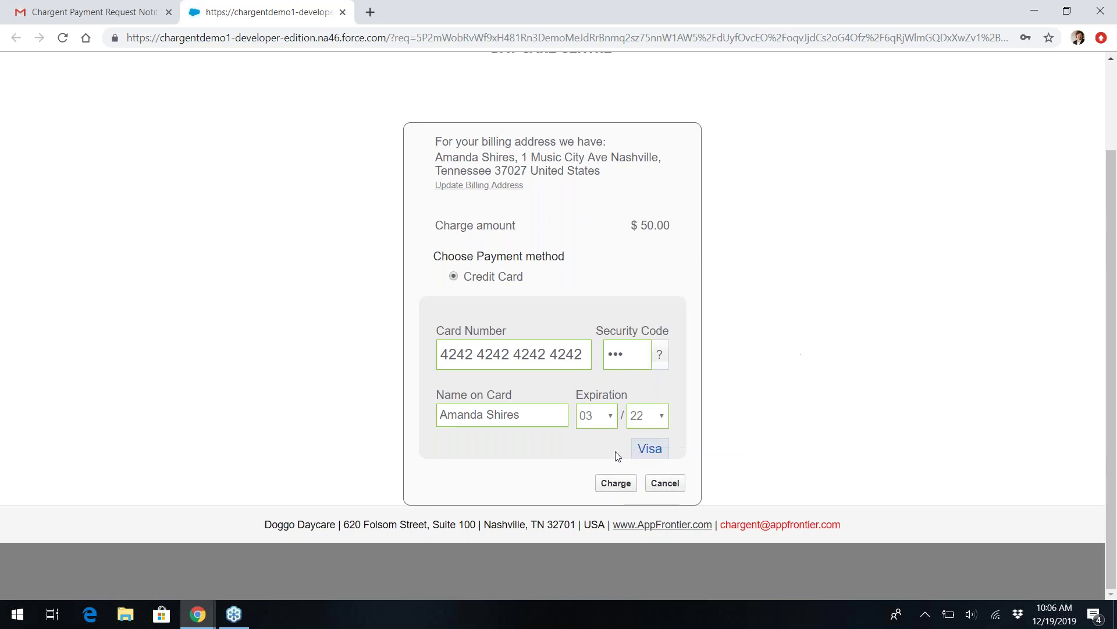
left_click(632, 486)
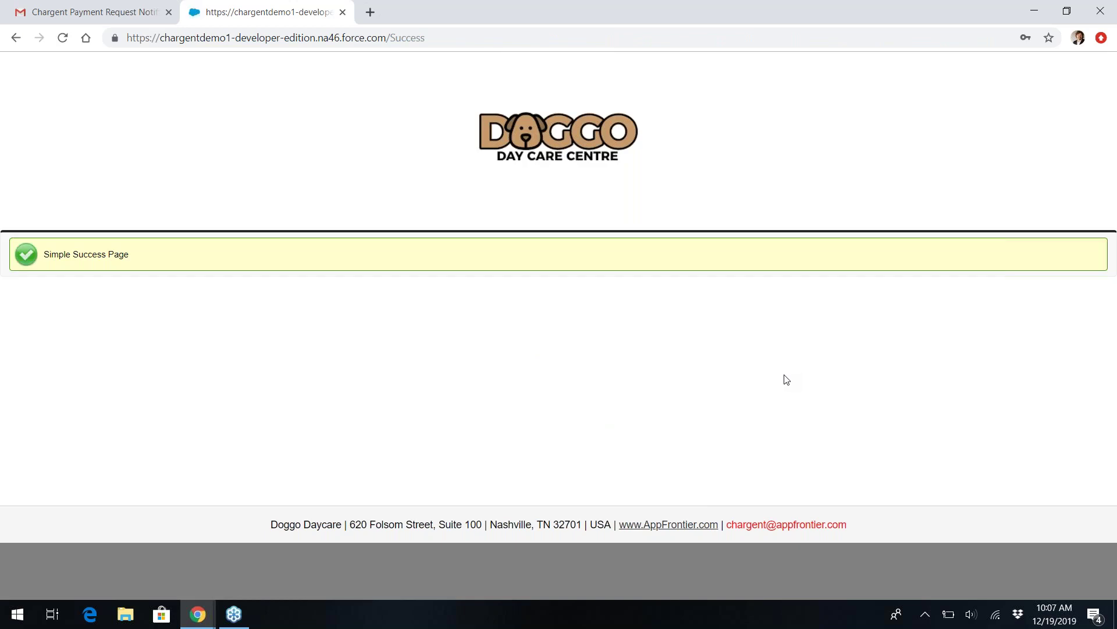
key("ctrl+w")
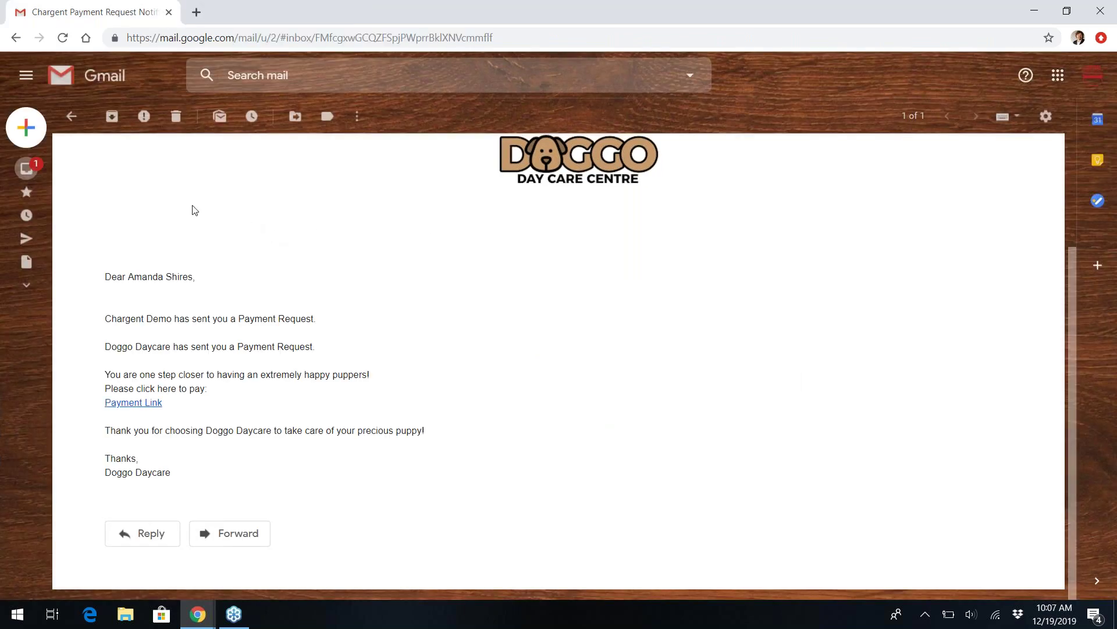
Read the Doggo Daycare Customer Receipt showing the $50.00 Visa total, then return to Salesforce.
left_click(68, 121)
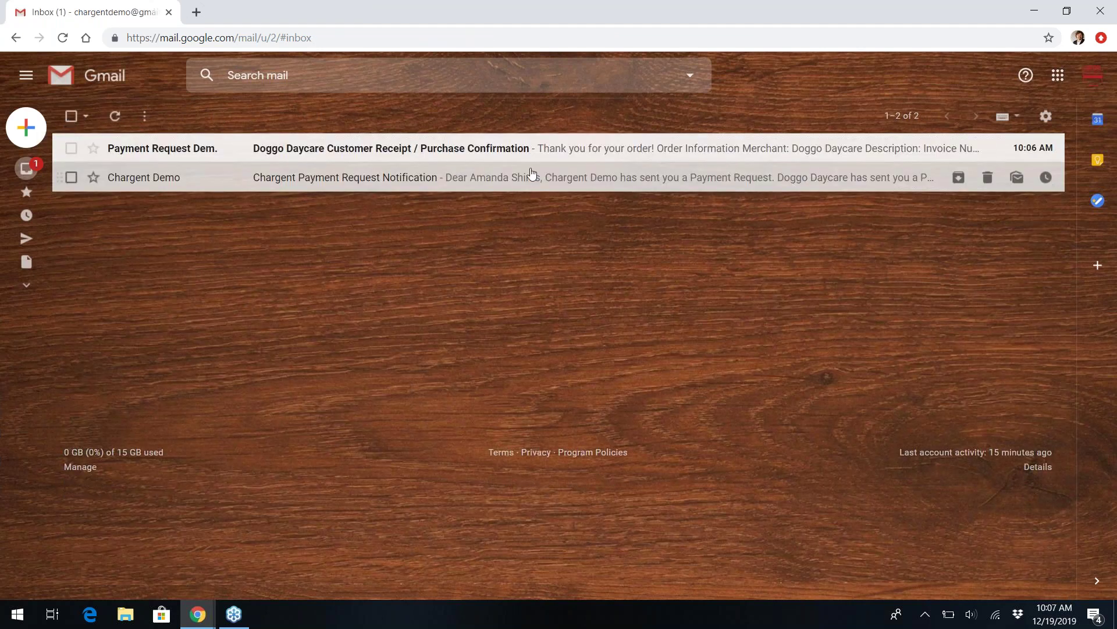
left_click(496, 150)
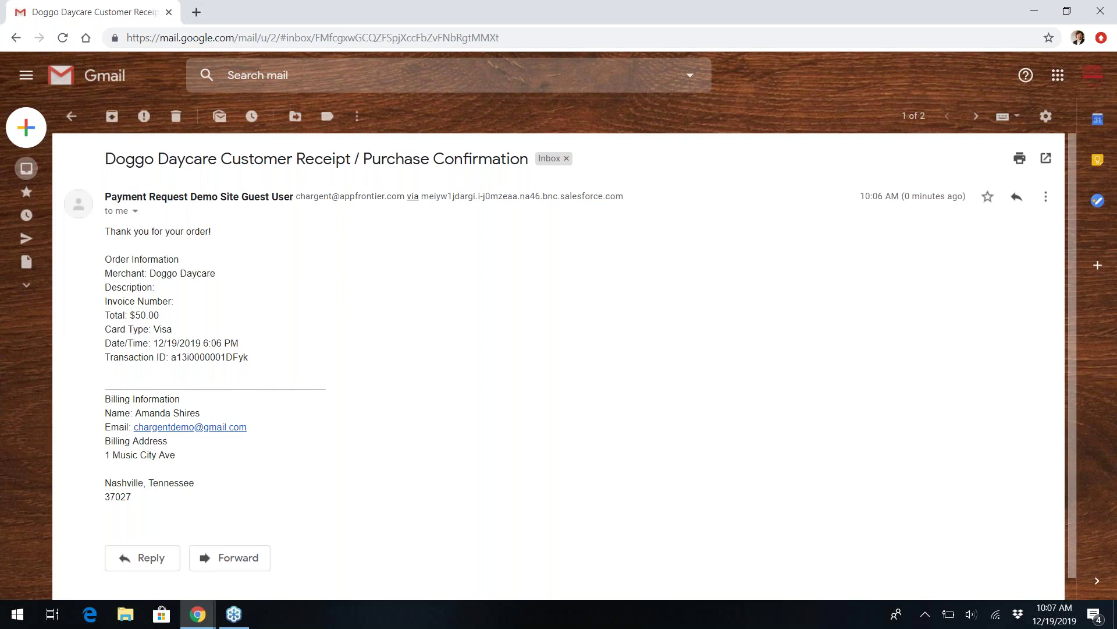
key("alt+Tab")
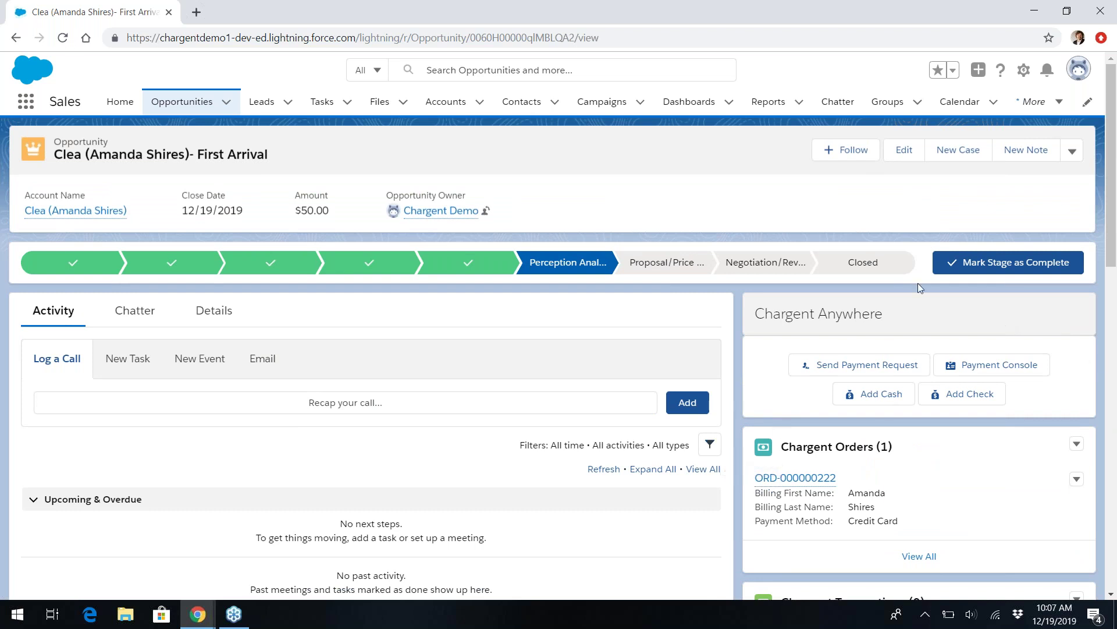
scroll(865, 299, "down", 8)
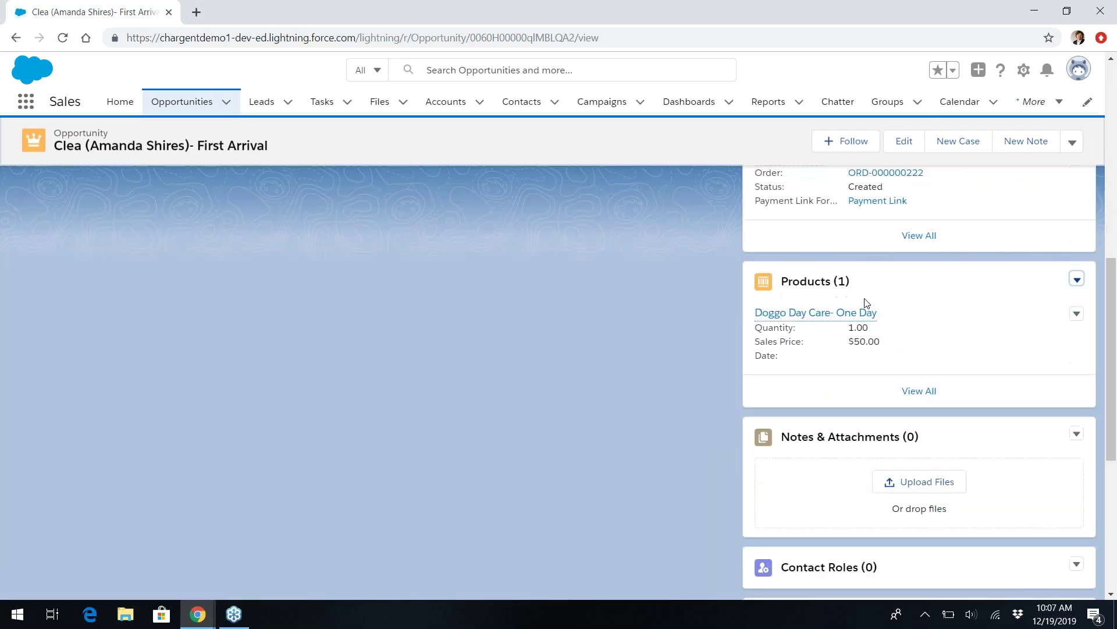
scroll(865, 300, "up", 7)
scroll(762, 192, "up", 1)
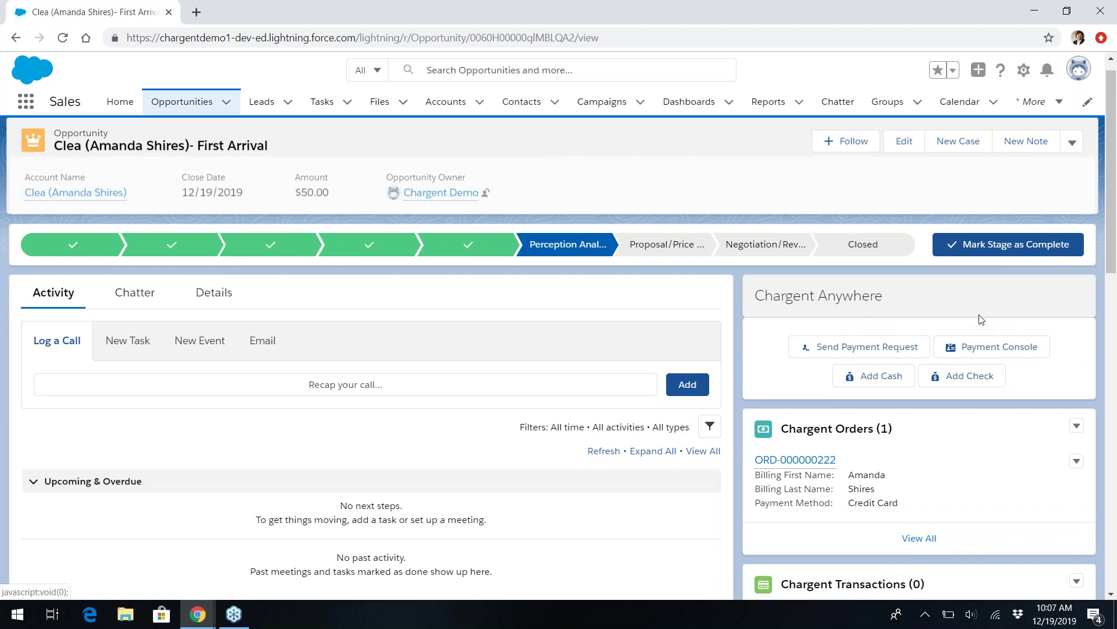
scroll(873, 373, "down", 2)
scroll(867, 466, "down", 3)
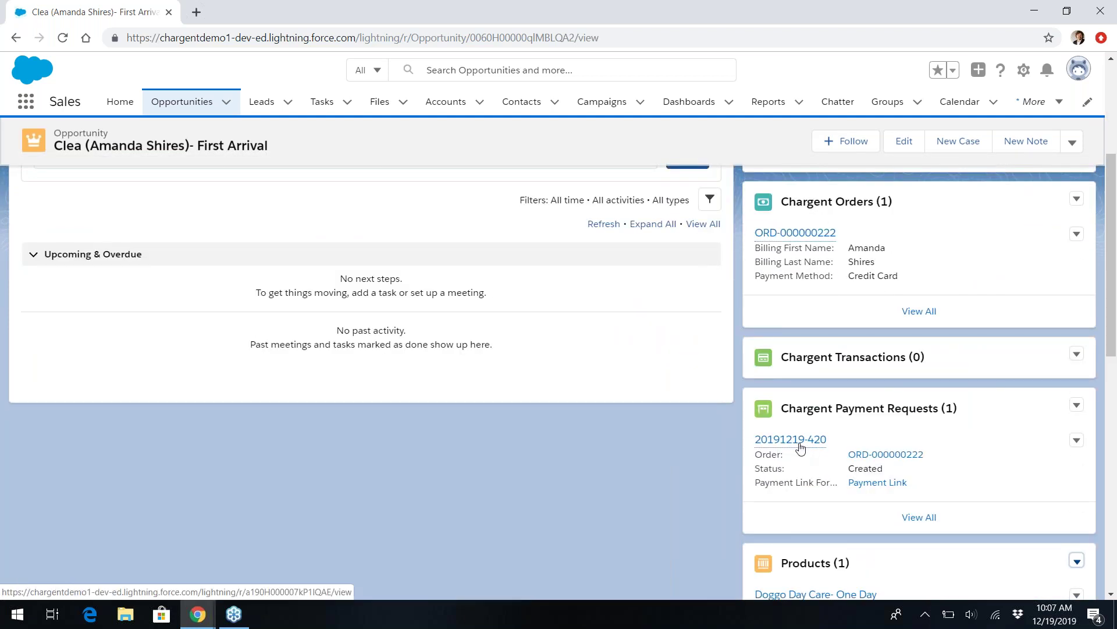
mouse_move(803, 443)
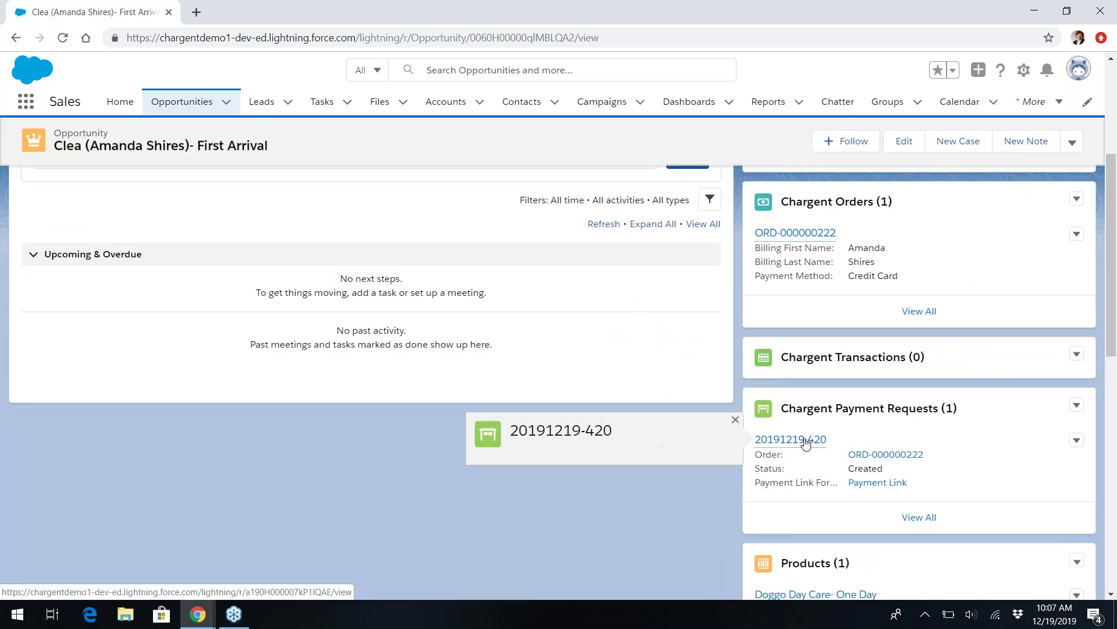
left_click(884, 455)
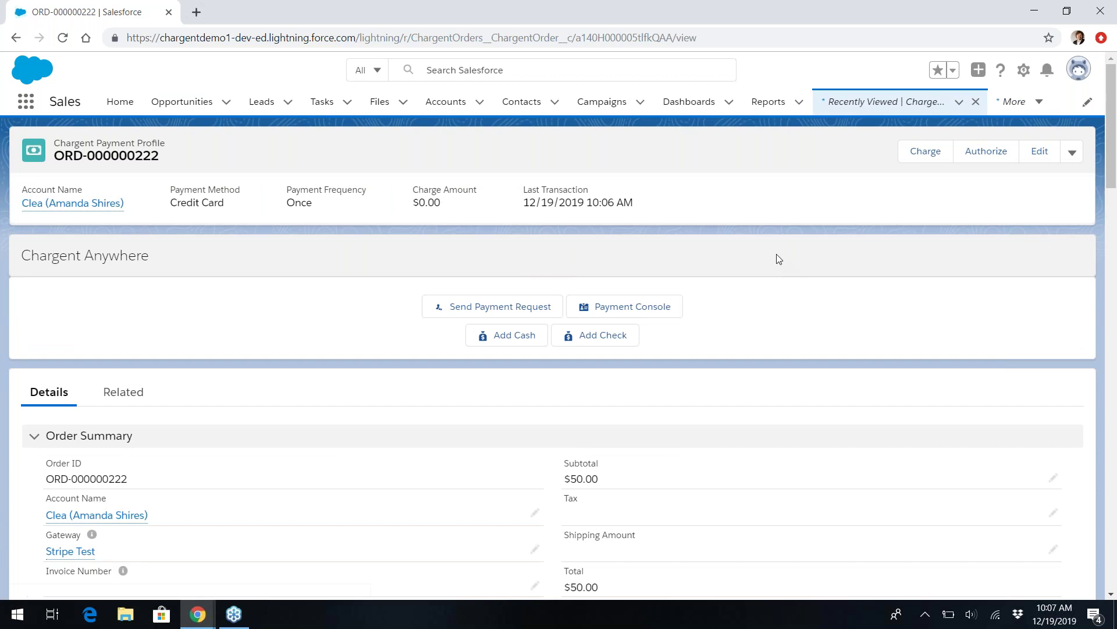
Review ORD-000000222's details and its related $50.00 Charge transaction TRX-000006356.
scroll(776, 254, "down", 12)
scroll(774, 249, "down", 2)
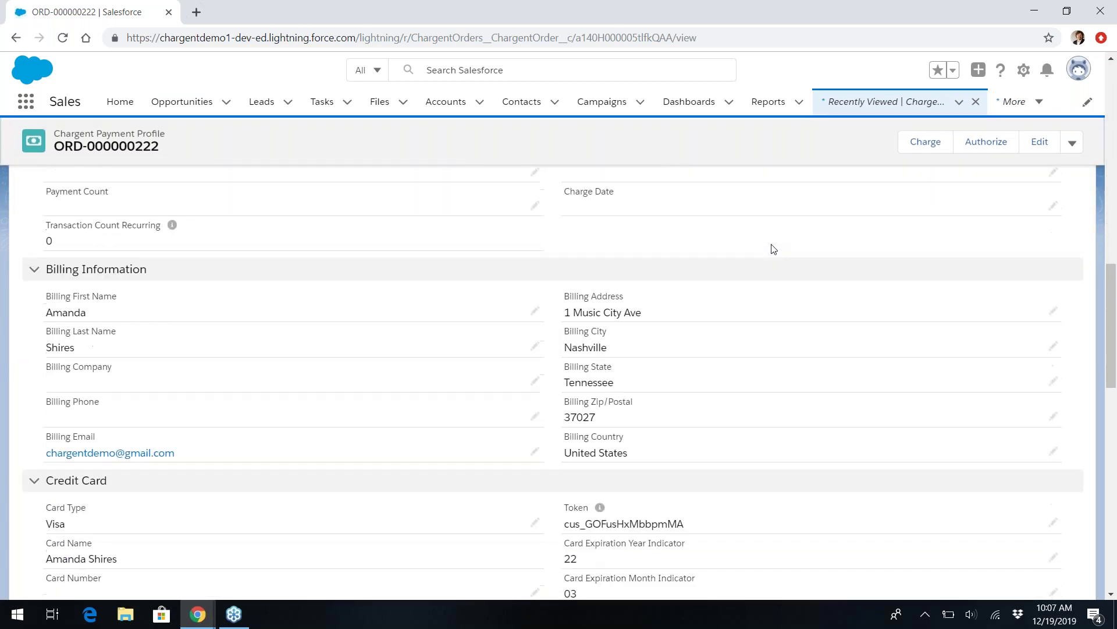
scroll(774, 249, "down", 11)
scroll(771, 250, "up", 20)
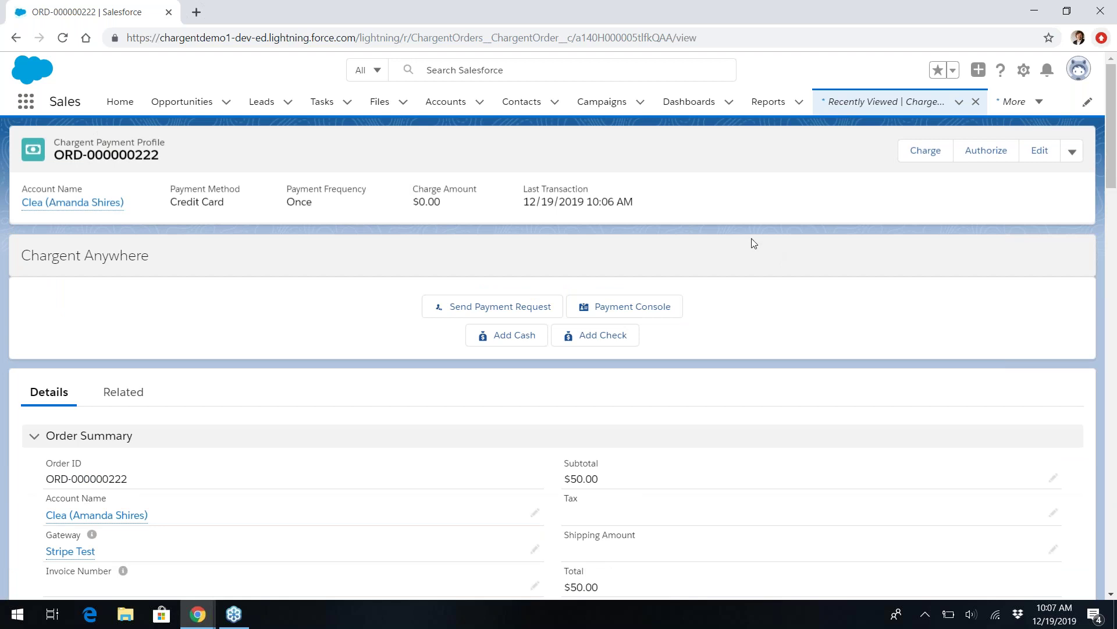
left_click(125, 391)
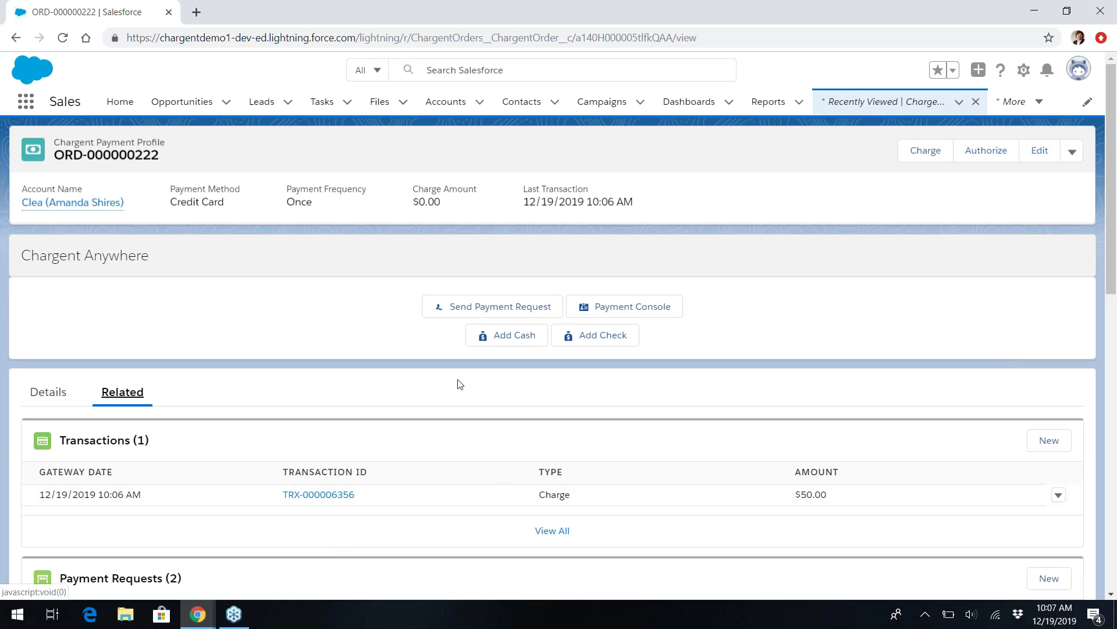
In the Payment Console's Recurring tab, set initial and recurring amounts to 1000.00 and continue.
left_click(655, 305)
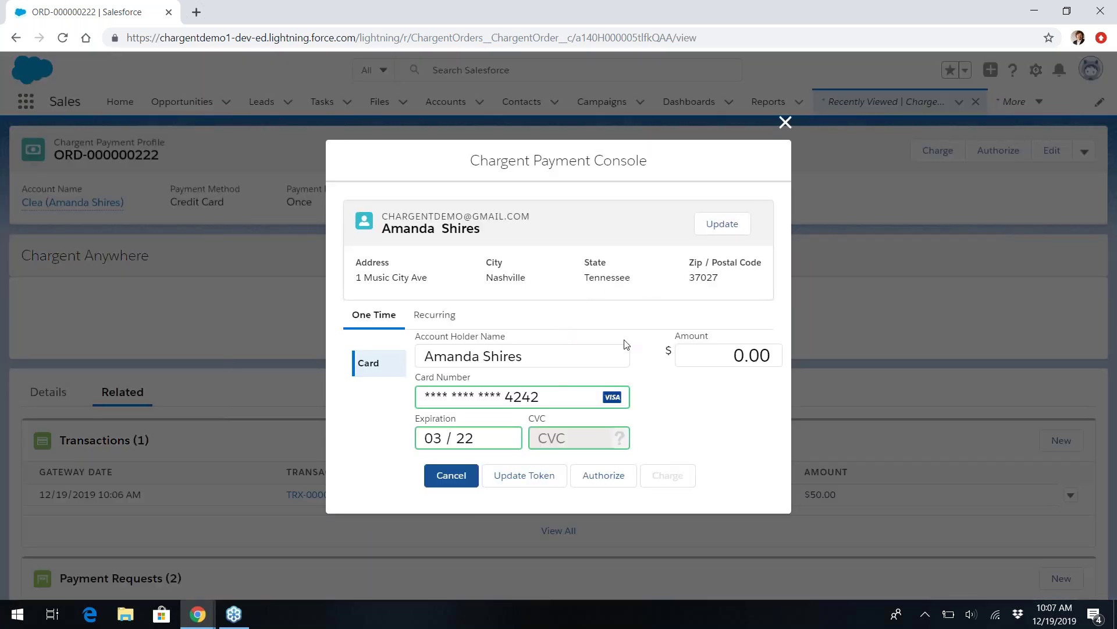
left_click(688, 352)
left_click(431, 315)
right_click(686, 360)
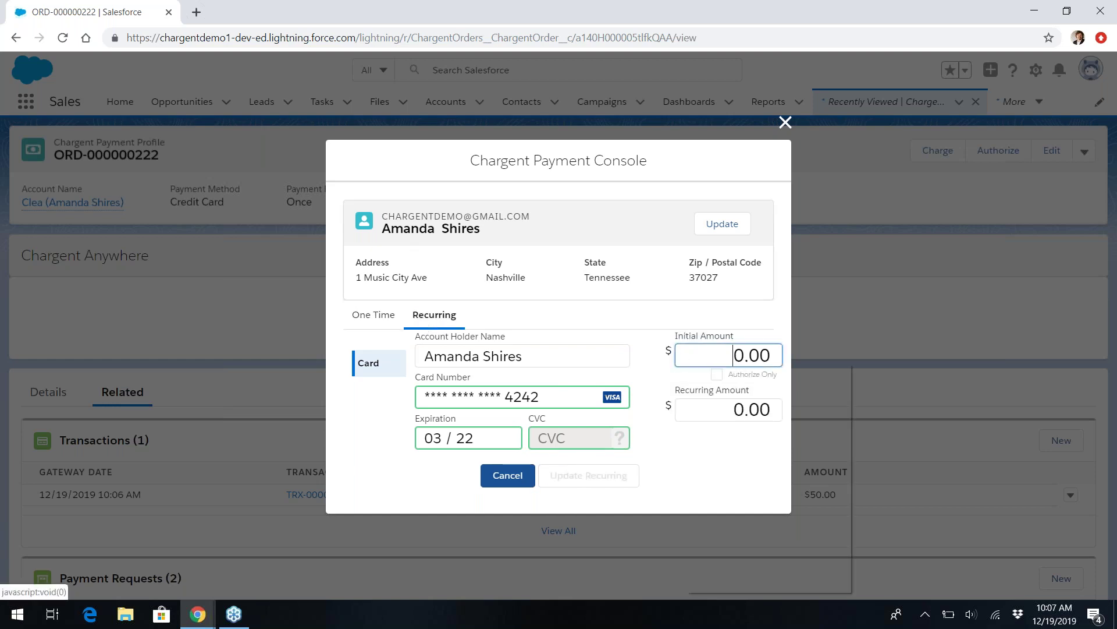
key("Escape")
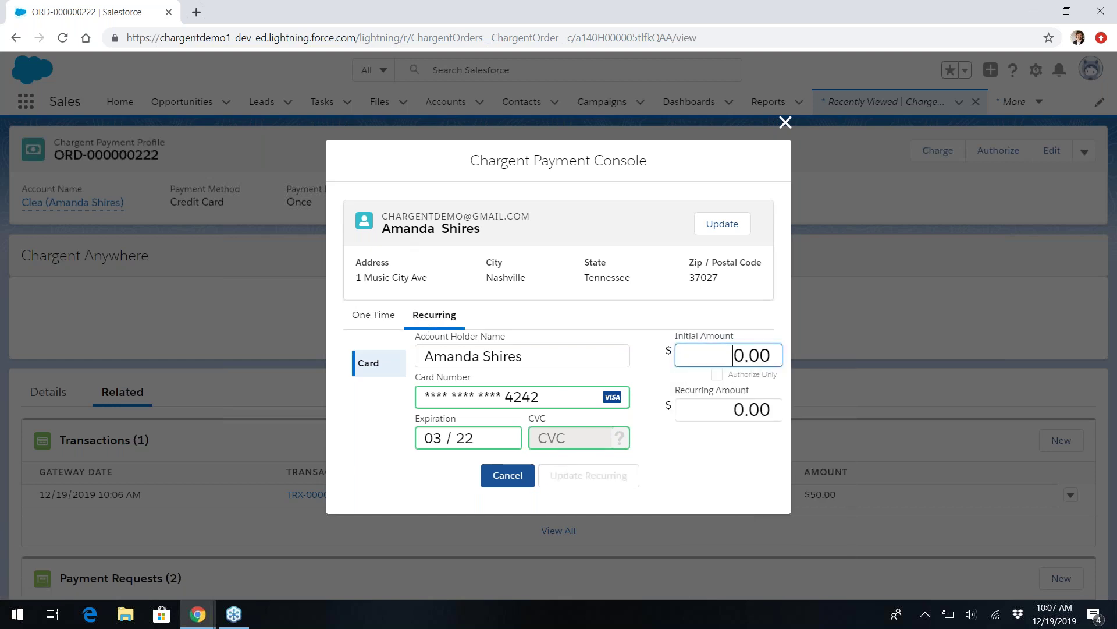
type("100")
right_click(711, 405)
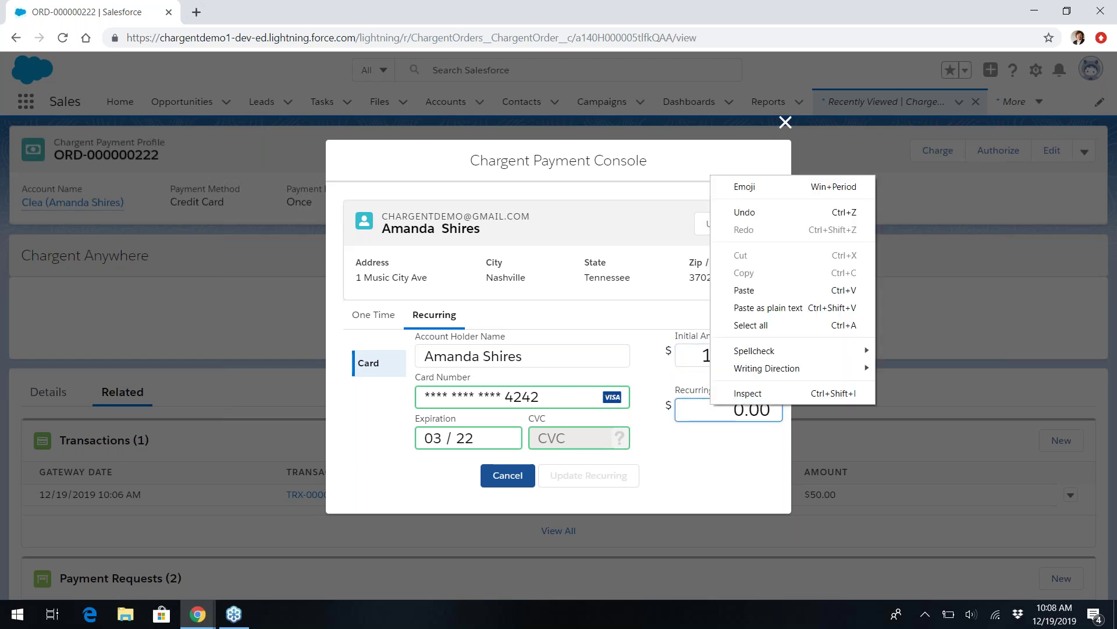
key("Escape")
type("100")
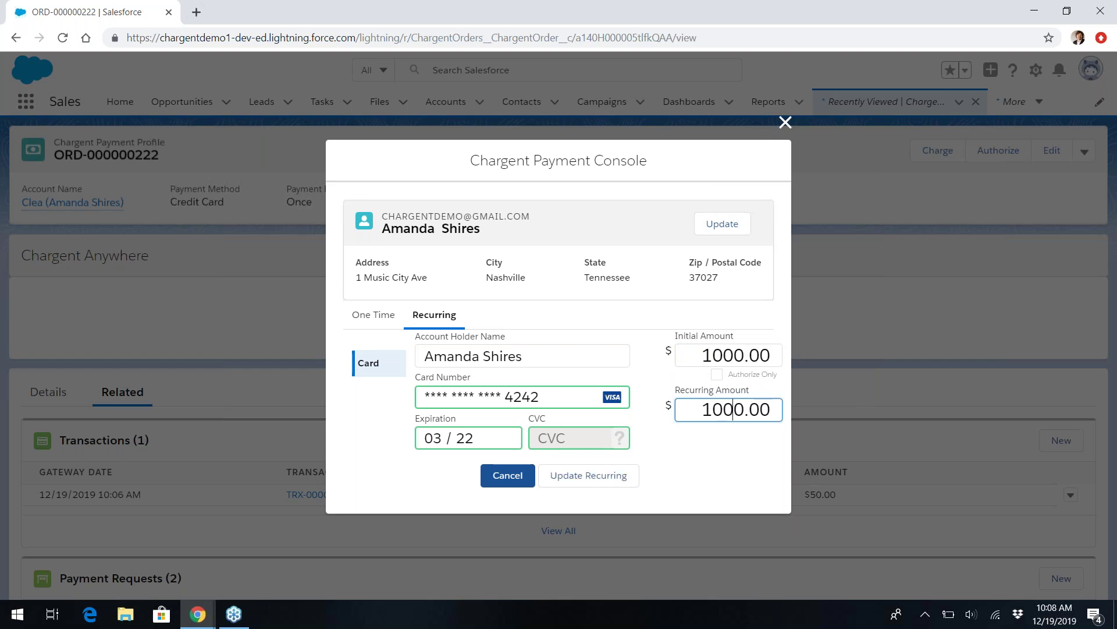
right_click(616, 476)
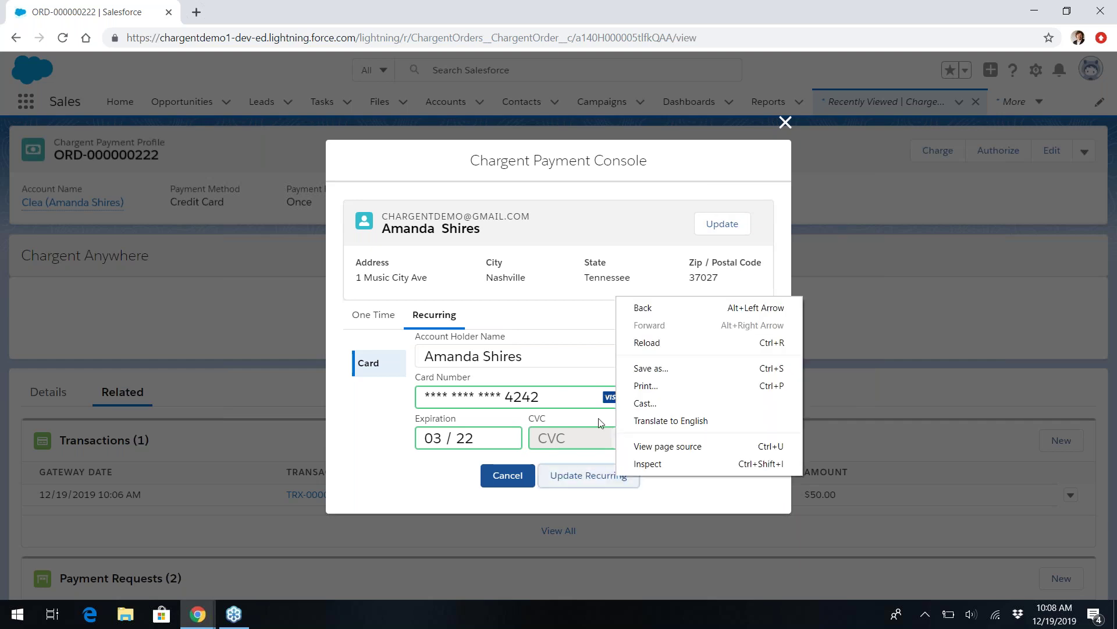
left_click(576, 469)
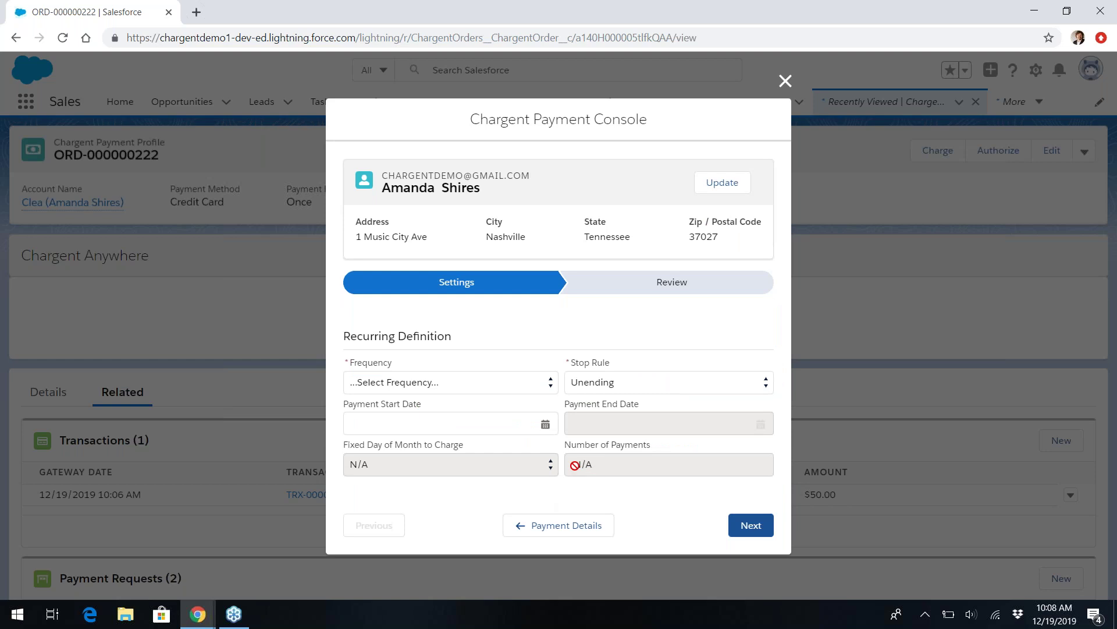
Schedule Monthly payments starting Jan 19, 2020, review future payments, and start recurring billing.
left_click(455, 383)
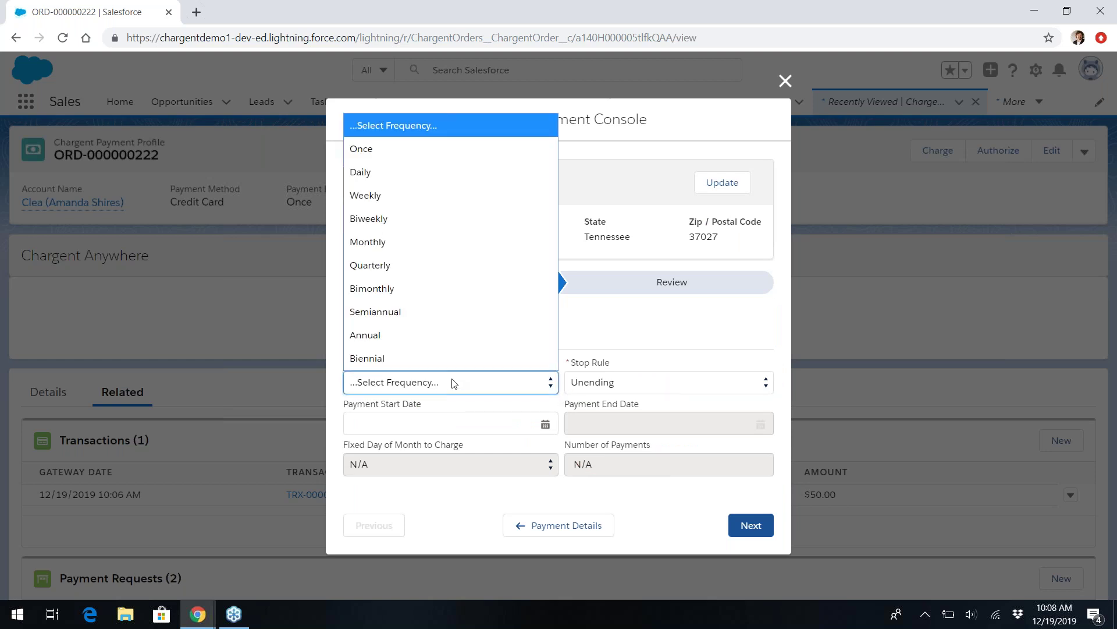
left_click(429, 252)
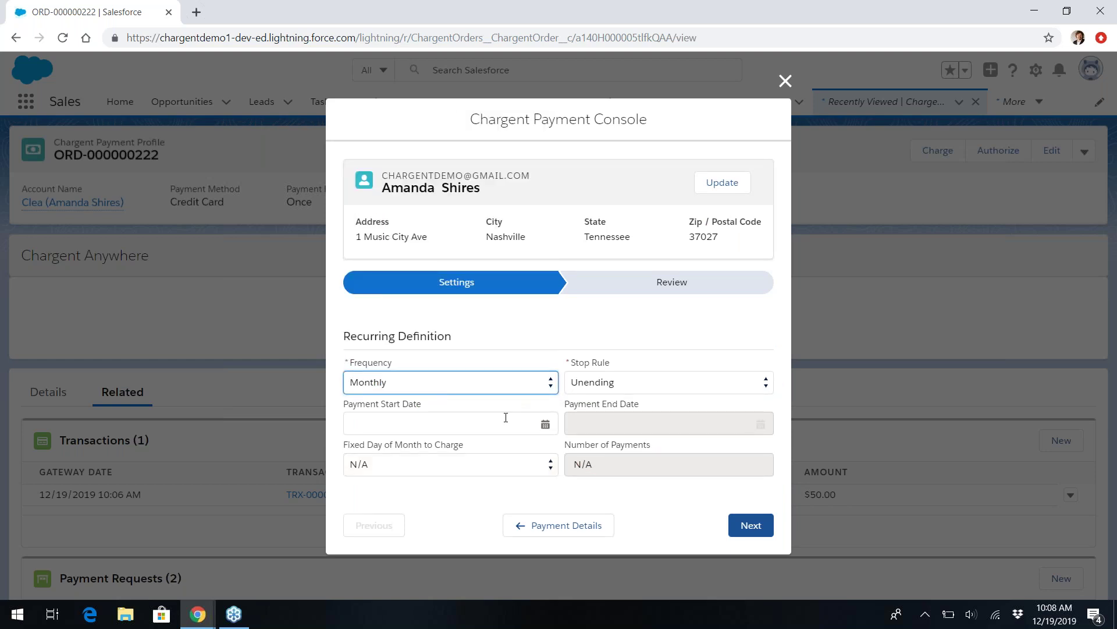
left_click(553, 421)
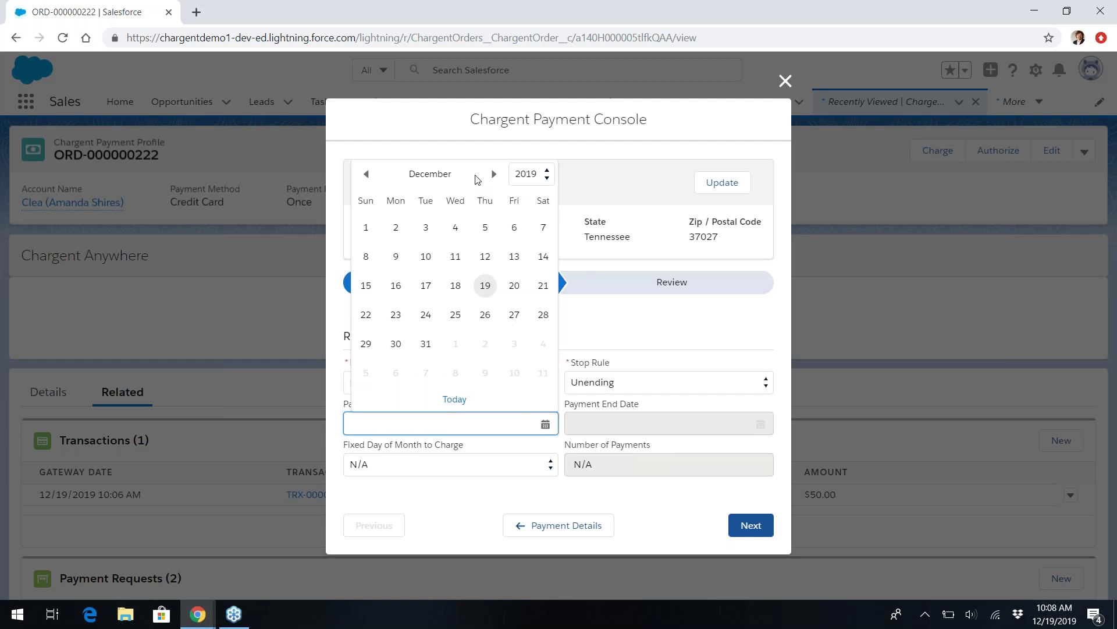
left_click(495, 174)
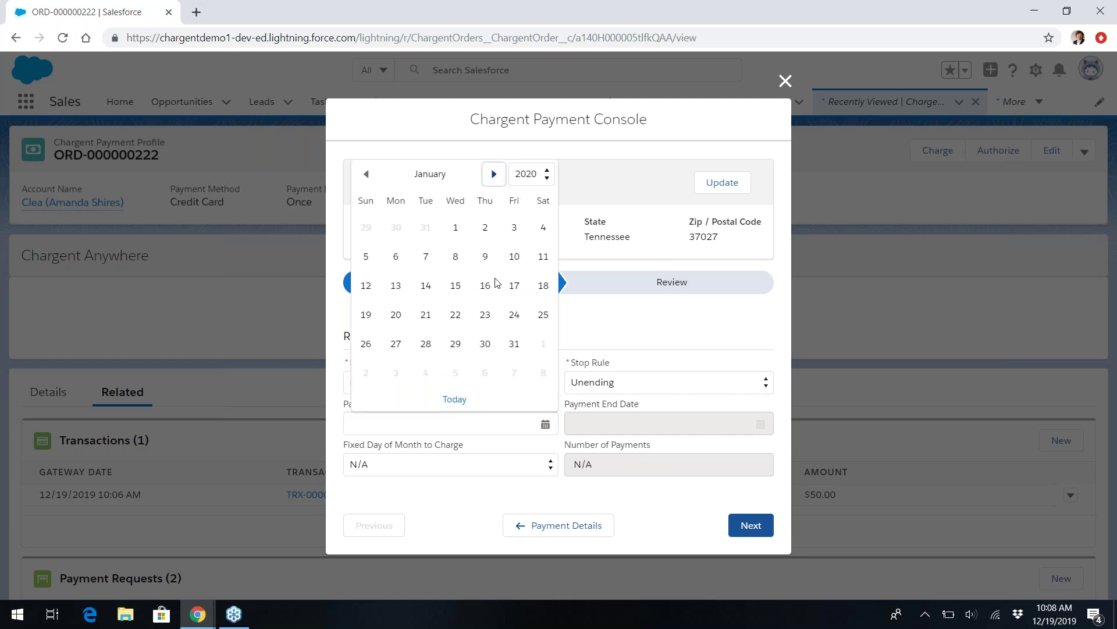
left_click(365, 315)
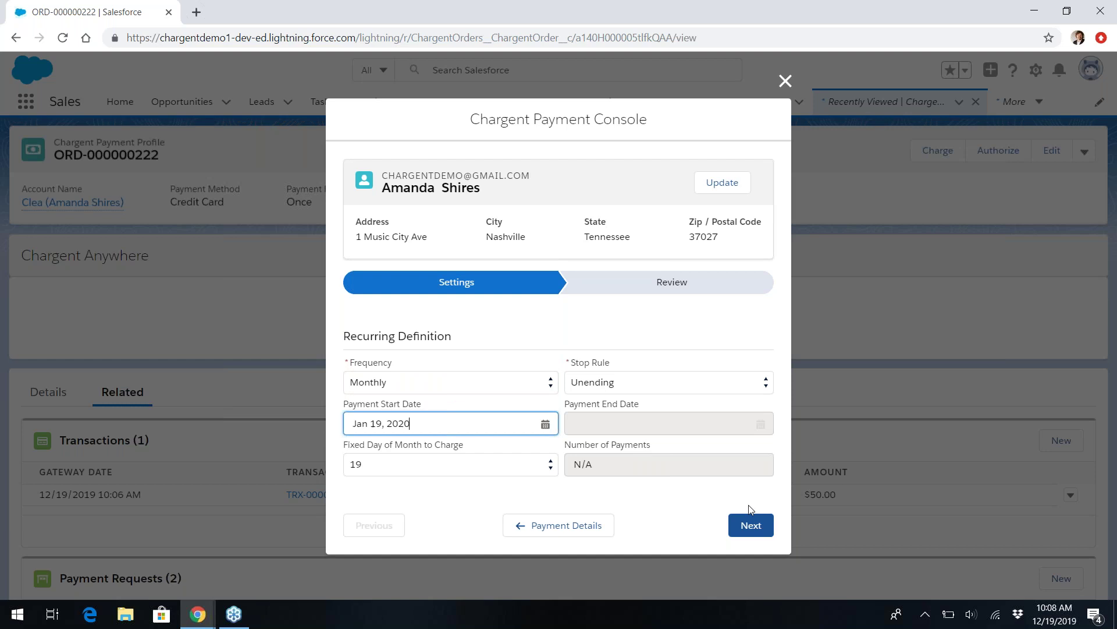
left_click(752, 526)
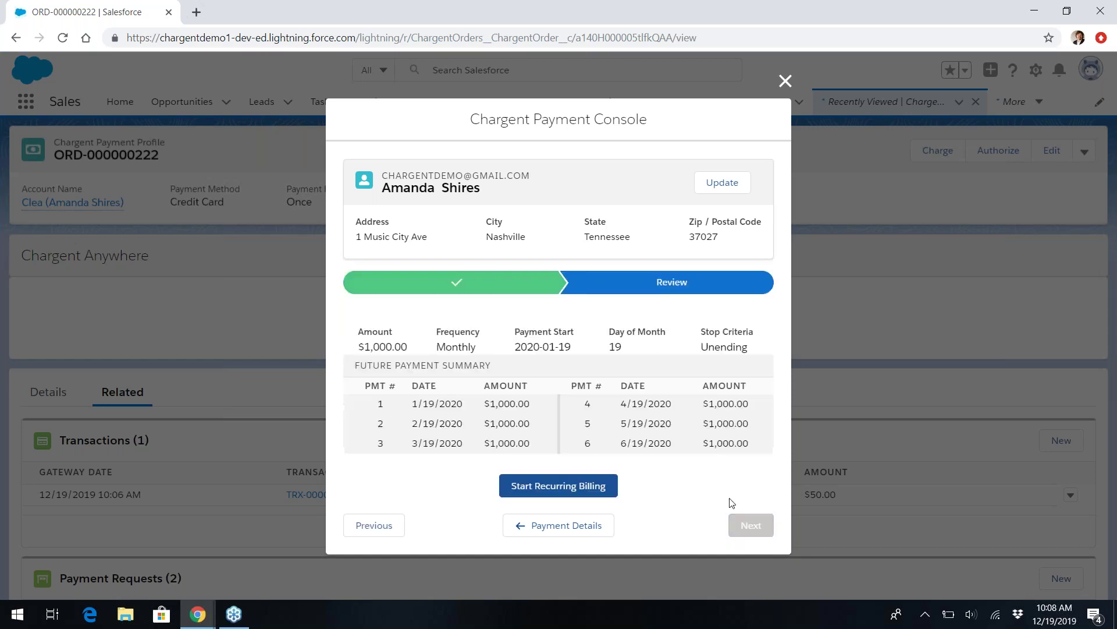
left_click(592, 494)
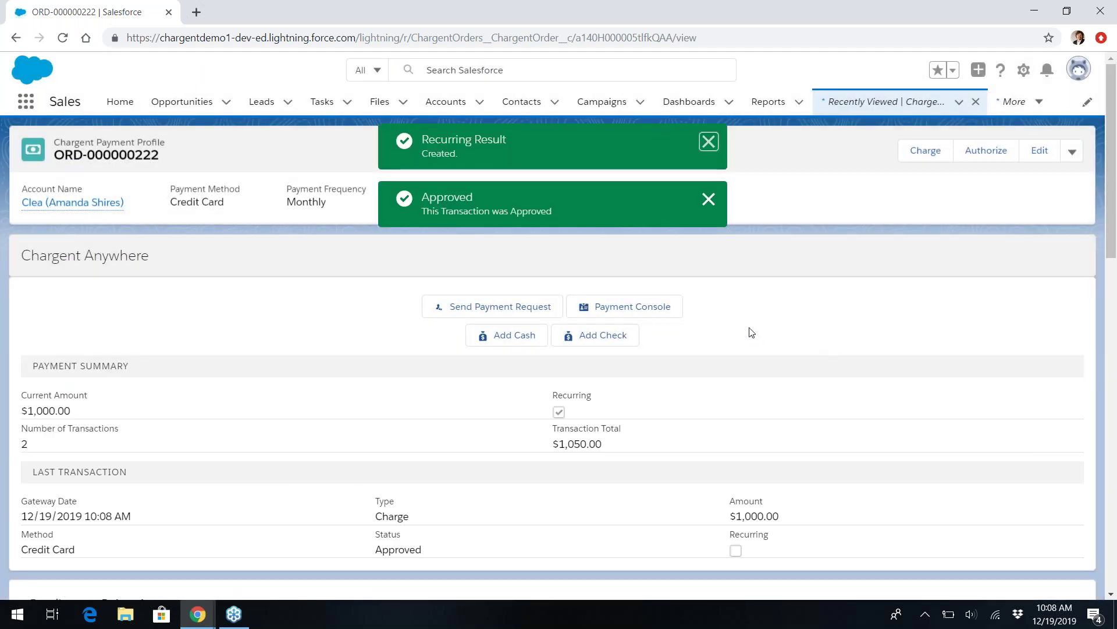
View the new Chargent Demo receipt in Gmail, then minimize the mail window back to Salesforce.
key("alt+Tab")
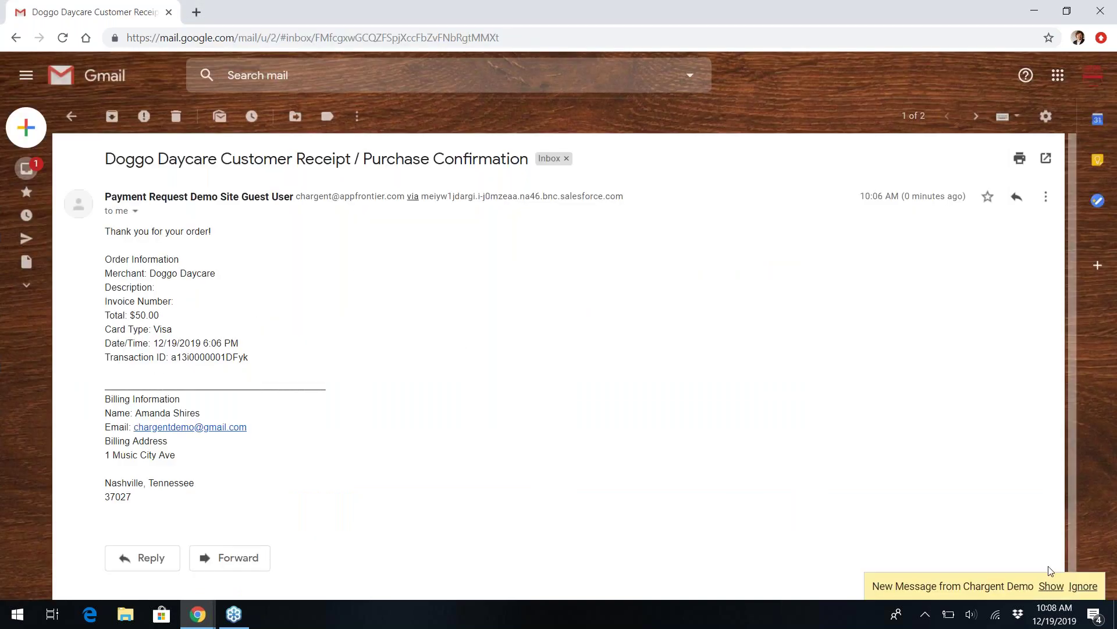
left_click(1052, 585)
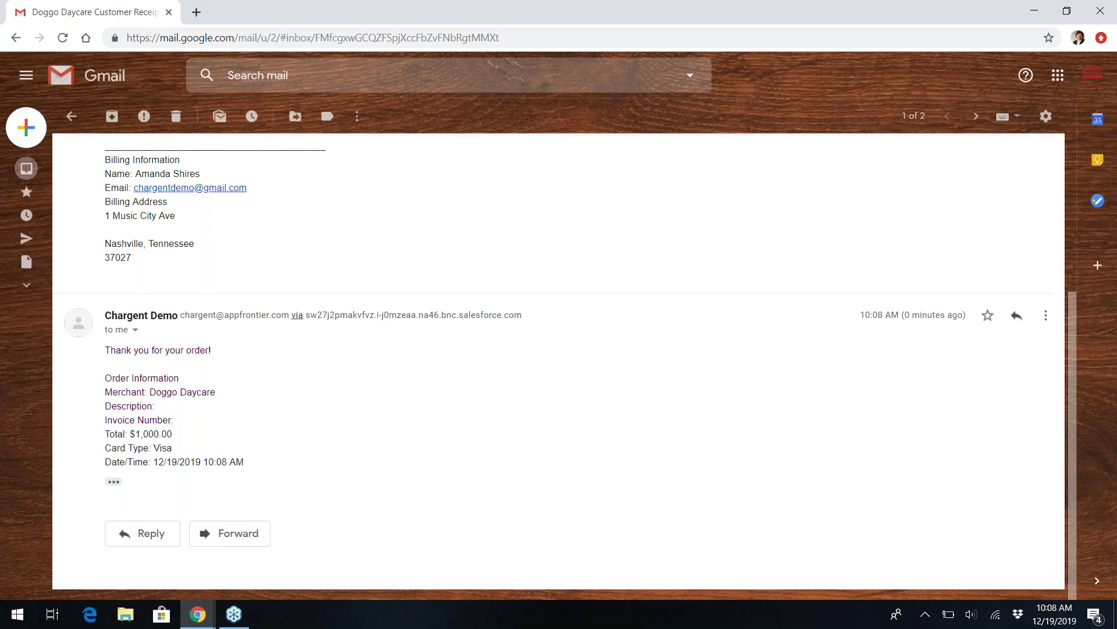
left_click(1107, 70)
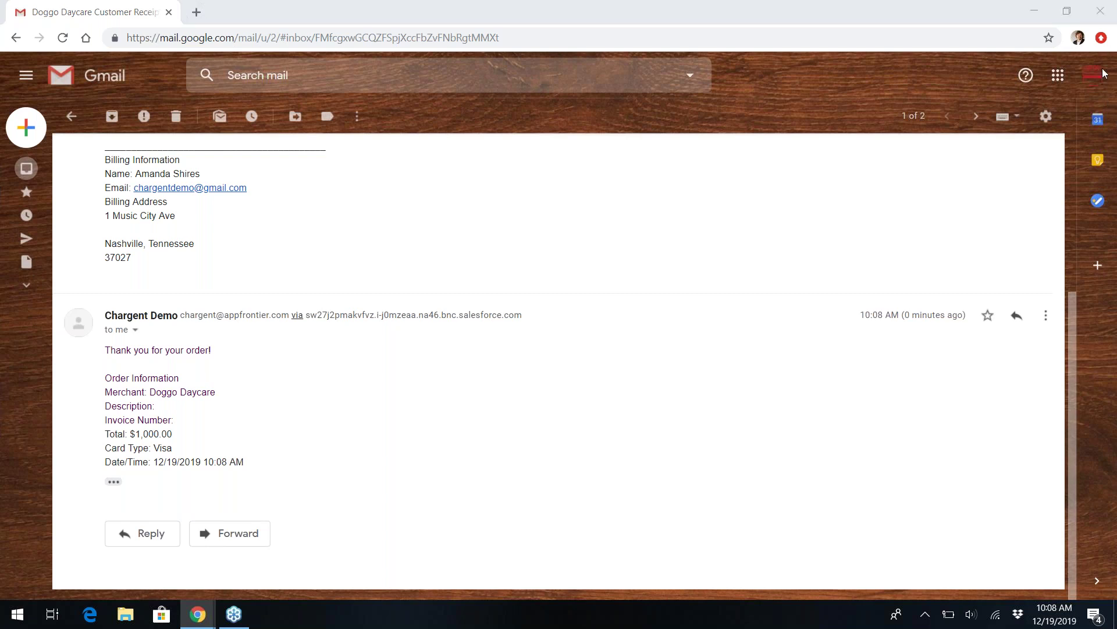
left_click(1030, 11)
left_click(1030, 10)
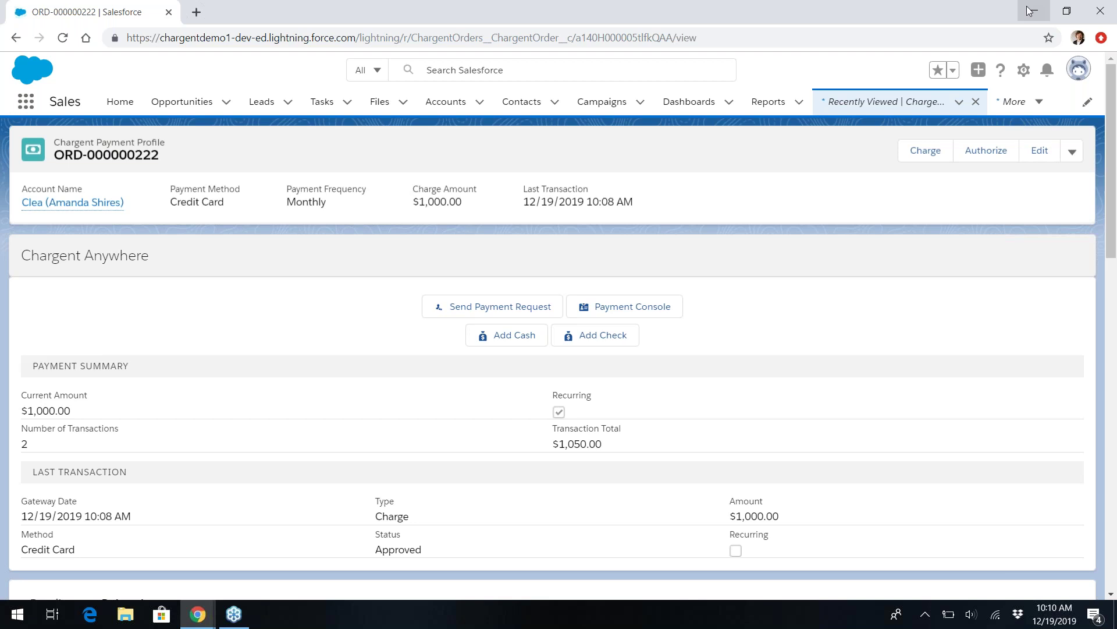
Reopen the order's Monthly, unending recurring billing from Jan 19, 2020 and view frequency options.
right_click(652, 302)
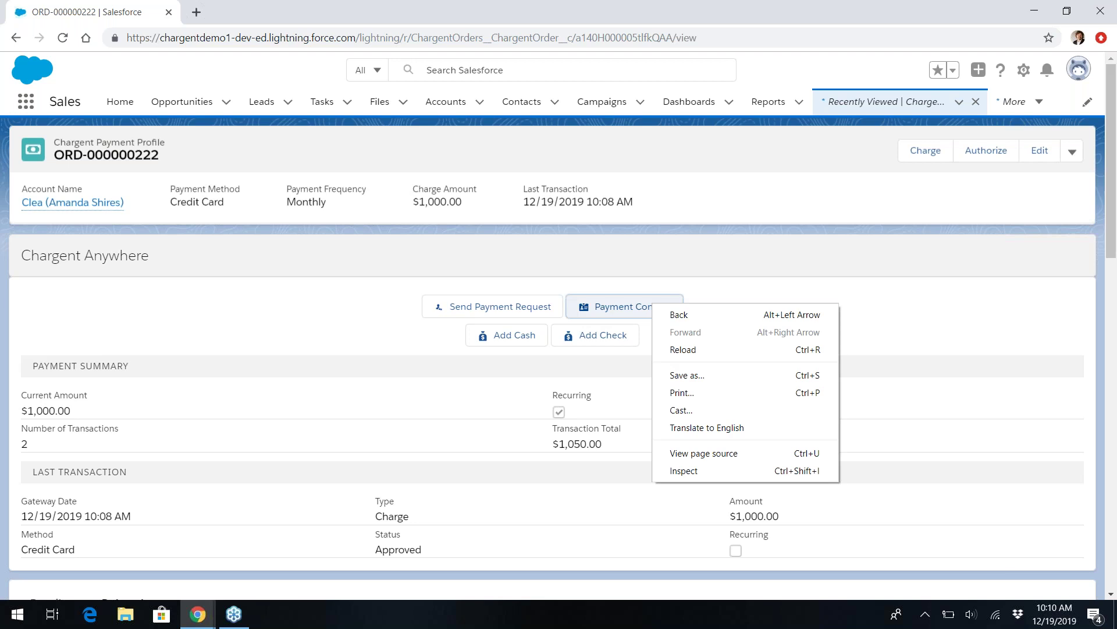
left_click(656, 306)
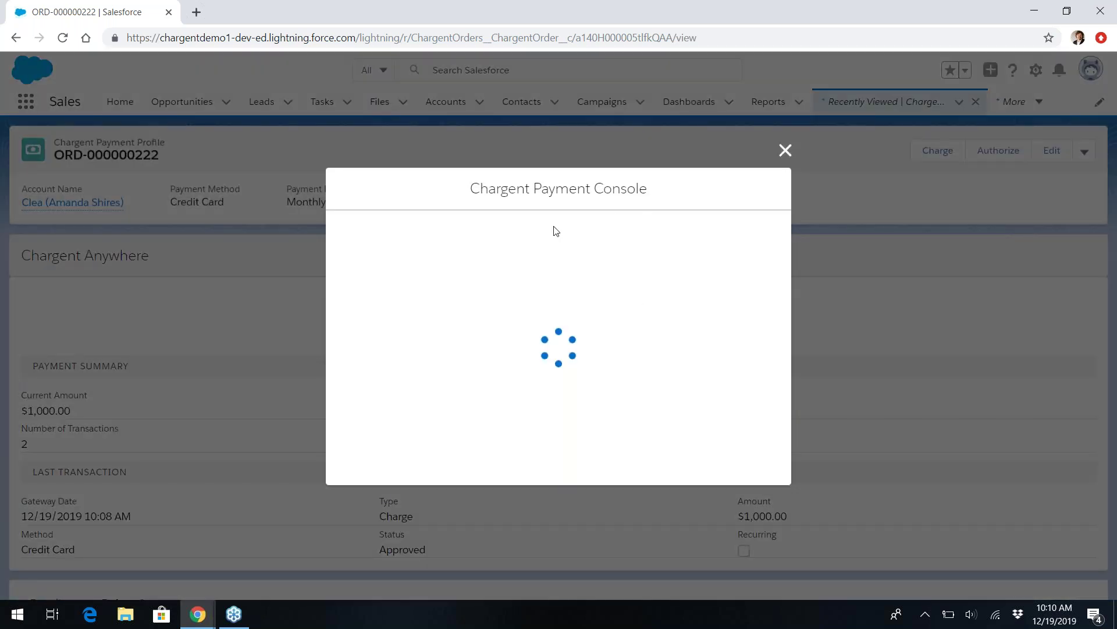
left_click(441, 318)
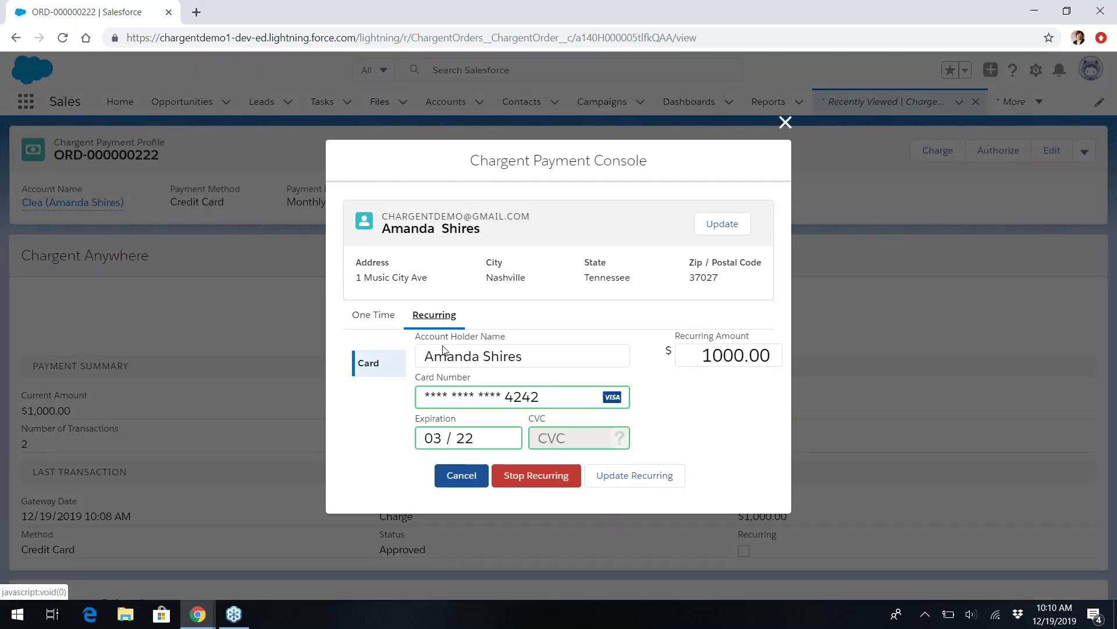
left_click(640, 487)
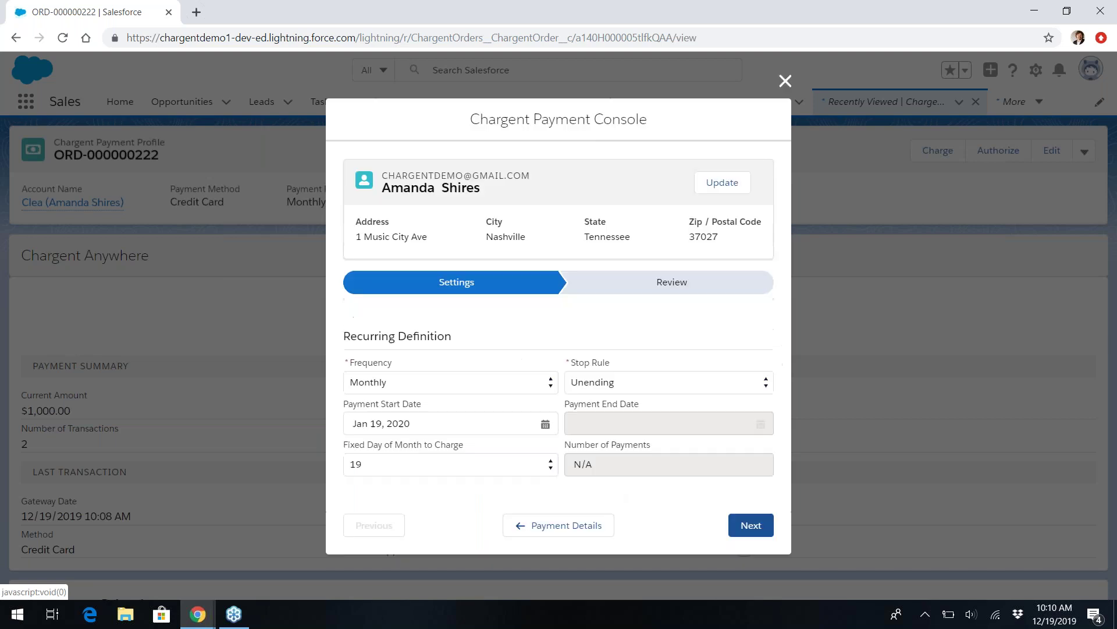
left_click(427, 386)
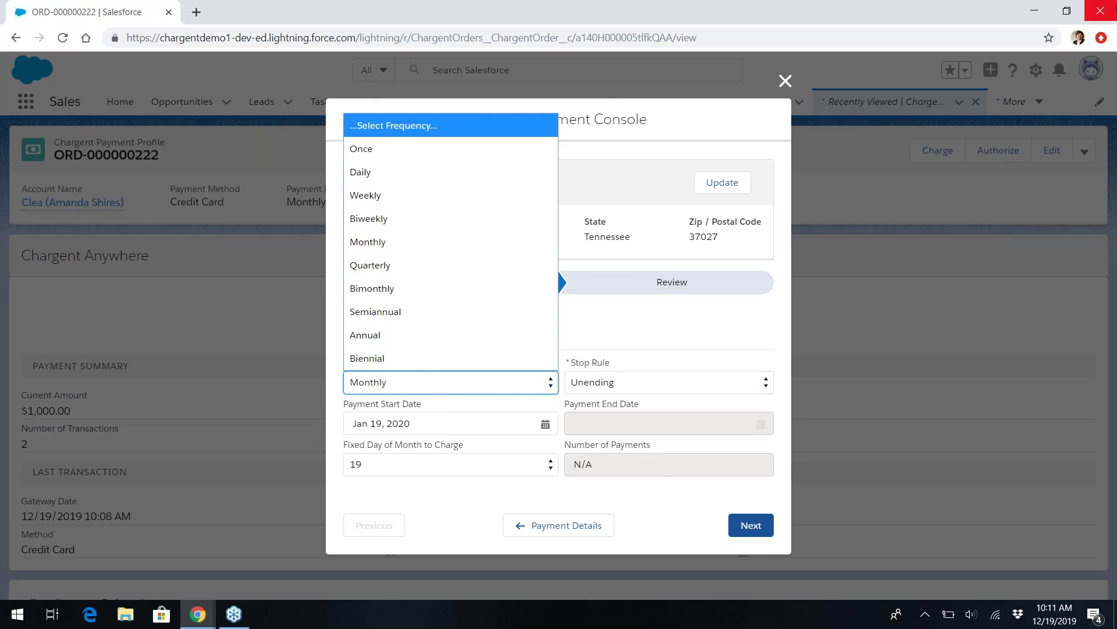
Close the frequency list, leaving the billing frequency at Monthly.
left_click(1104, 67)
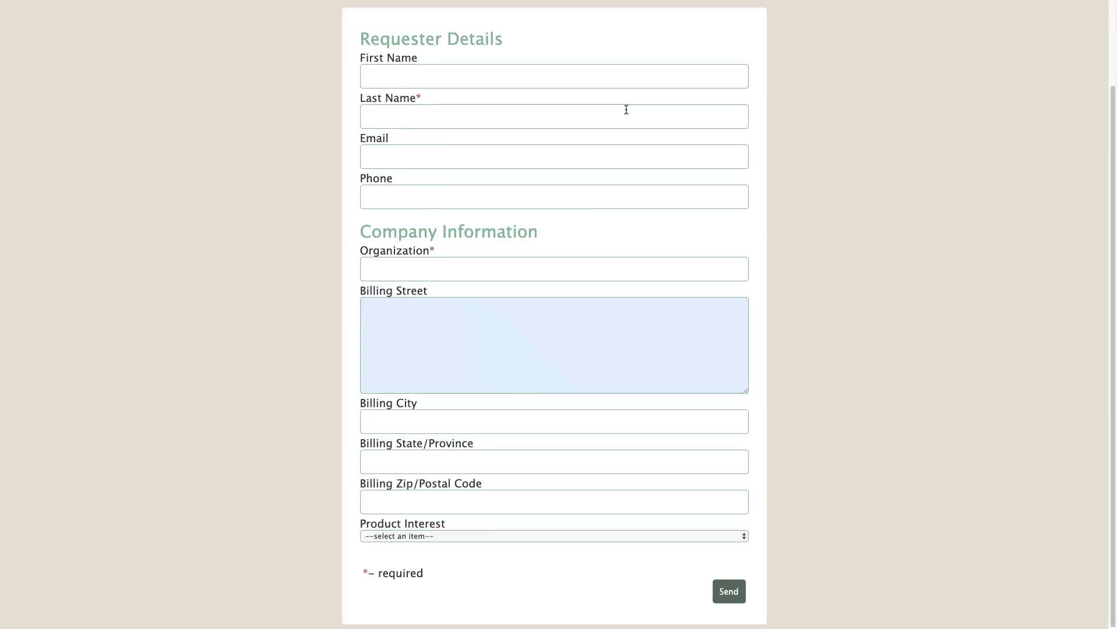
Autofill the requester's saved details, choose E-Signature as product interest, and submit the NDA request.
left_click(477, 108)
left_click(469, 77)
left_click(451, 109)
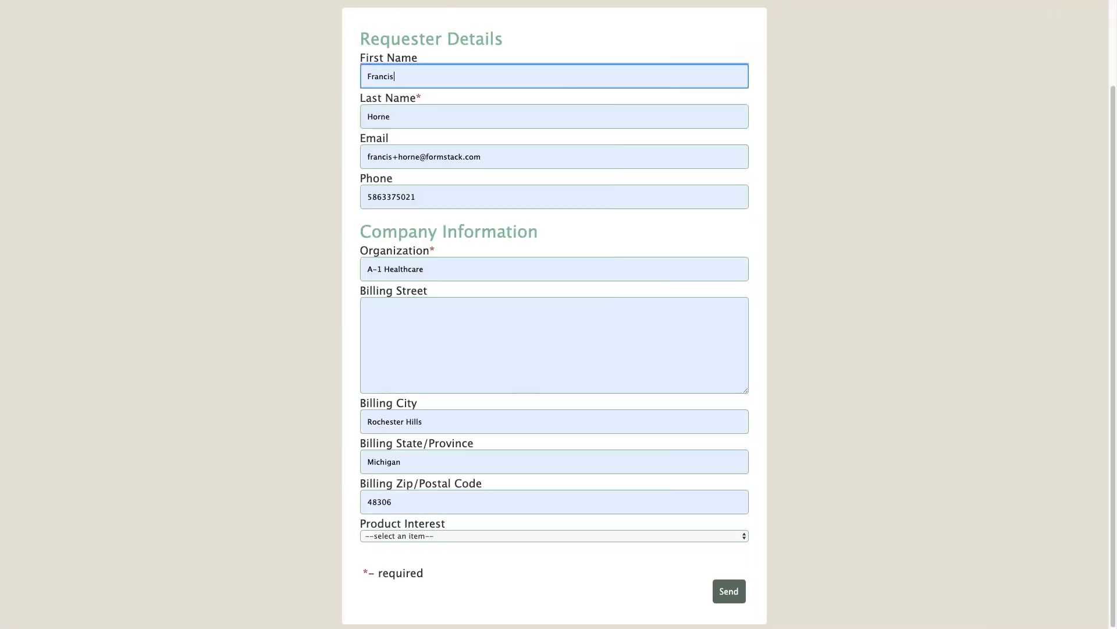
left_click(494, 535)
left_click(458, 577)
left_click(734, 593)
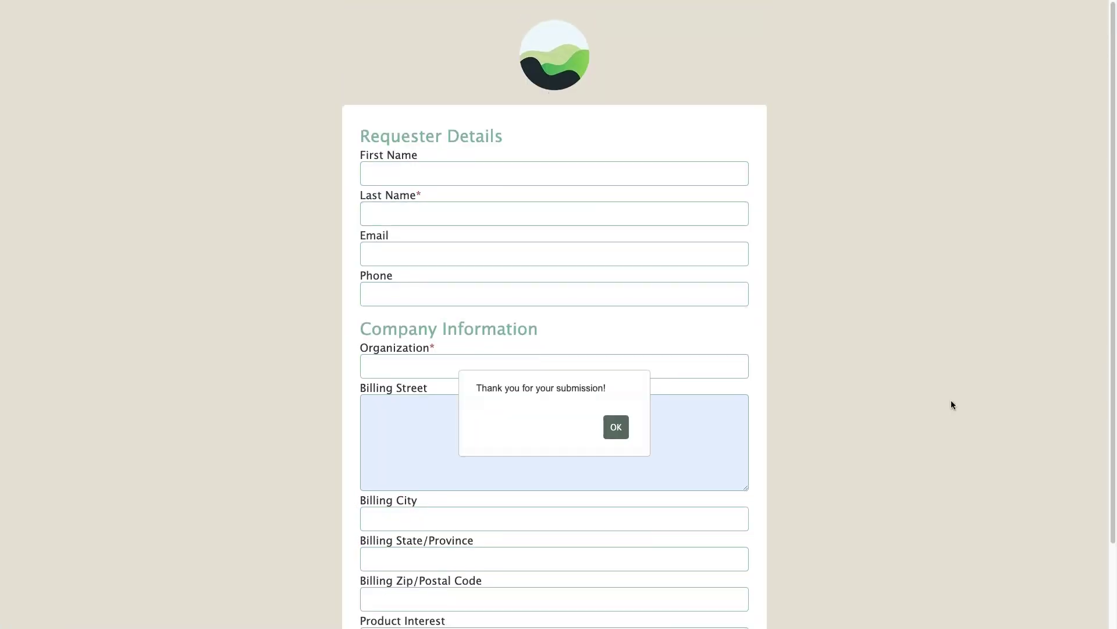
key("Return")
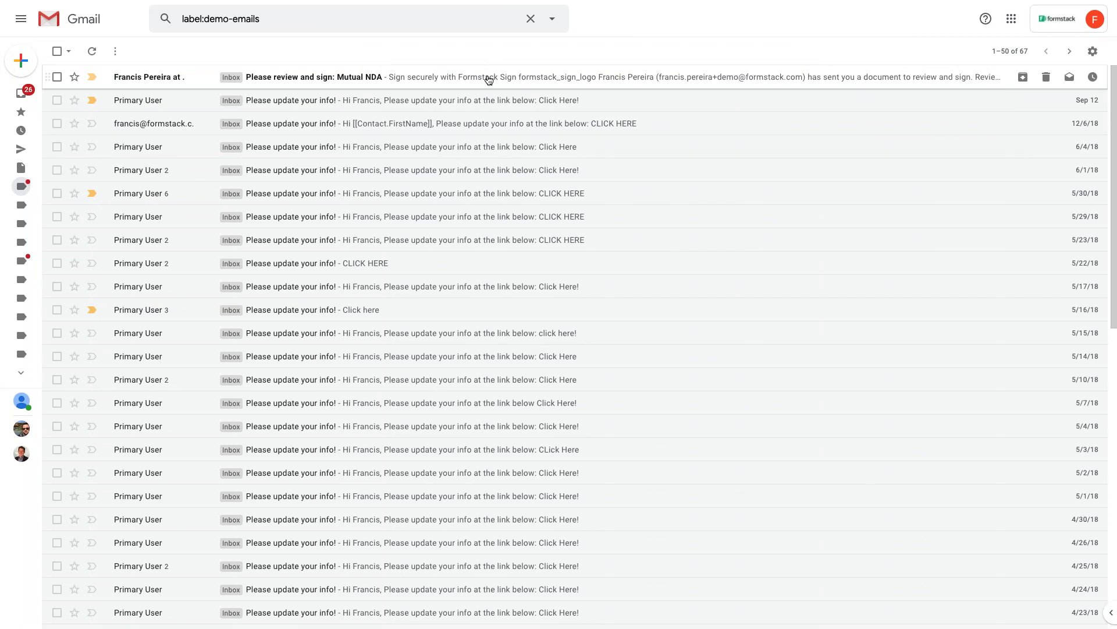
Open the Mutual NDA email in Gmail and launch its Review and Sign page full-screen.
left_click(488, 79)
left_click(90, 141)
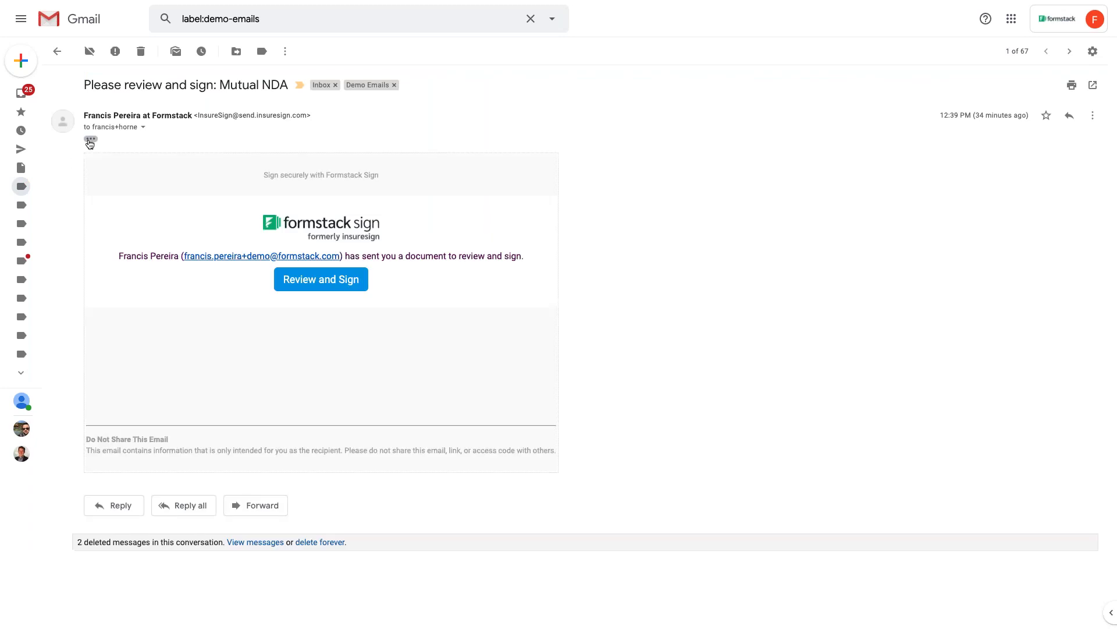
left_click(342, 282)
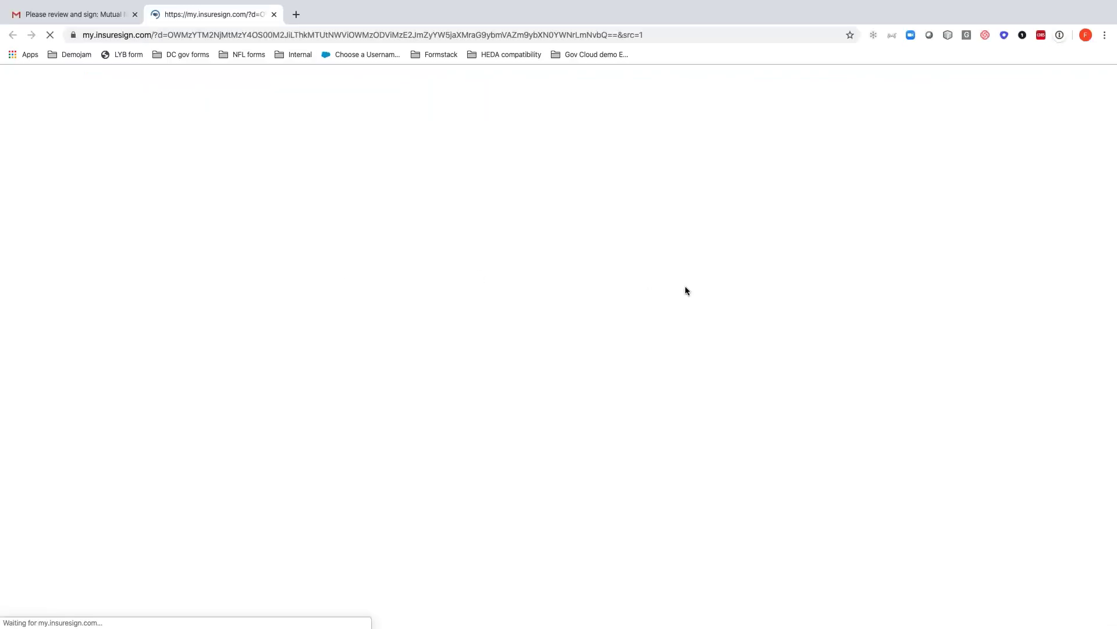
key("ctrl+super+f")
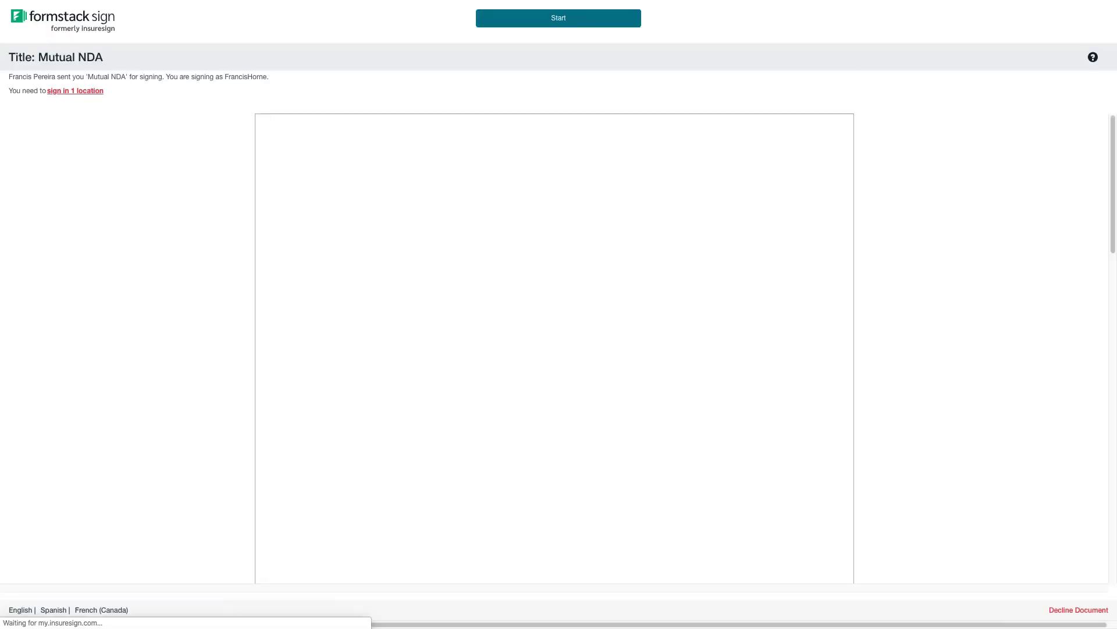
Apply the script signature at the single signing location and submit, agreeing to electronic business.
scroll(463, 309, "down", 1)
scroll(464, 310, "down", 3)
scroll(463, 310, "up", 3)
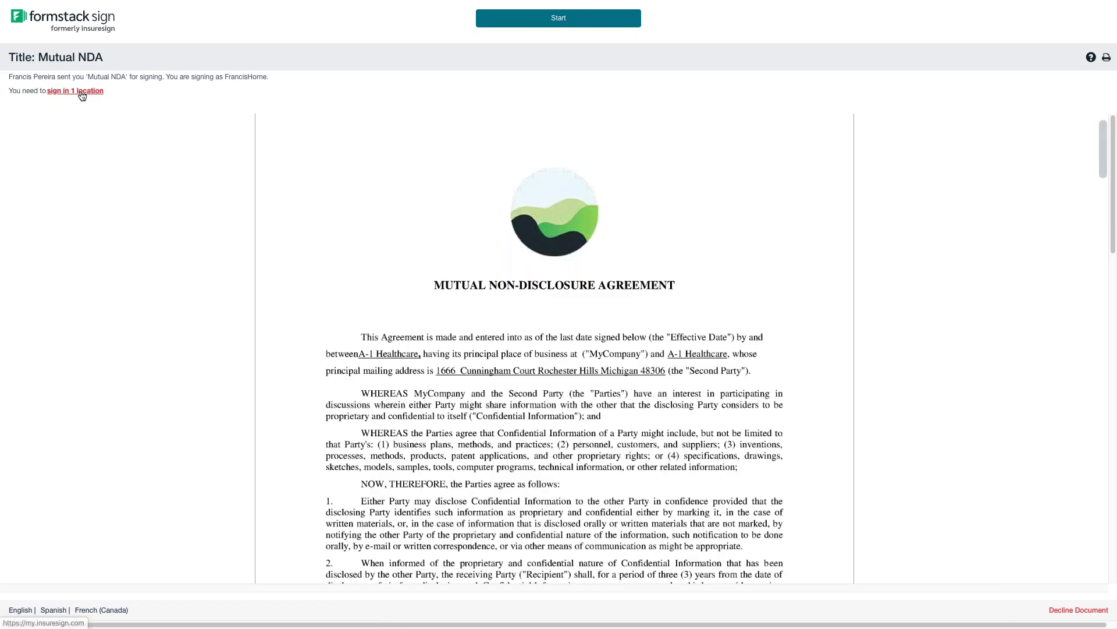
left_click(82, 92)
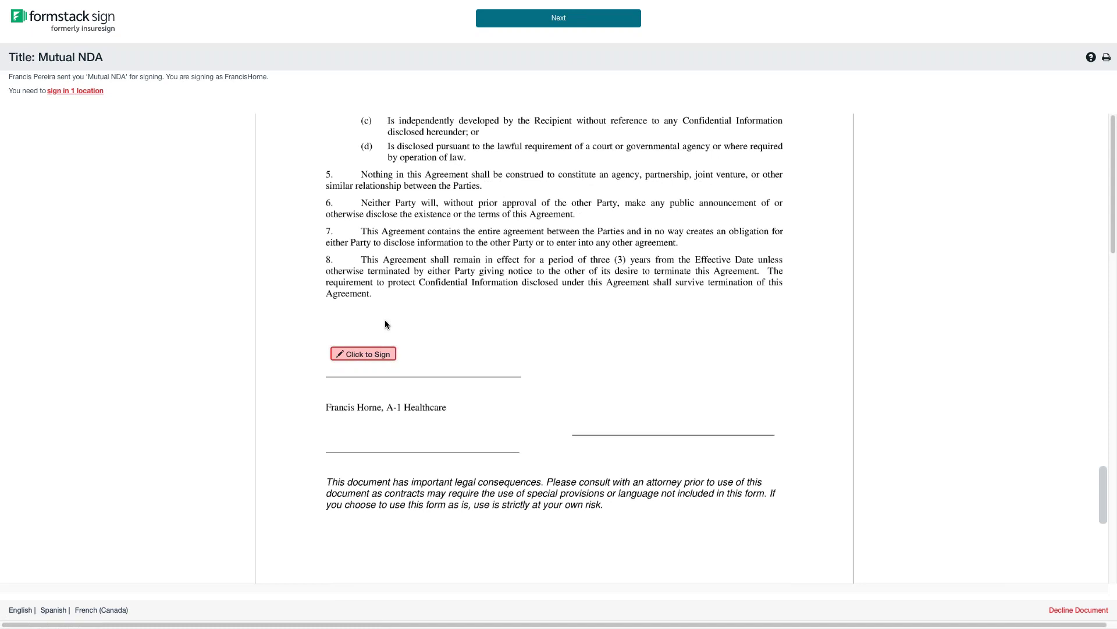
left_click(374, 357)
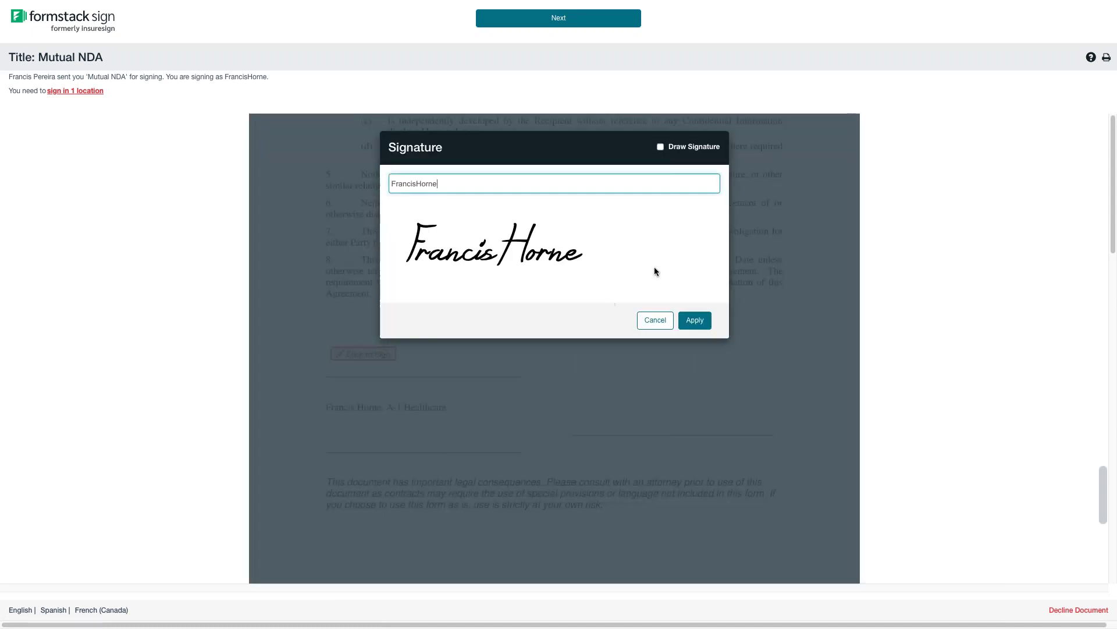
left_click(703, 320)
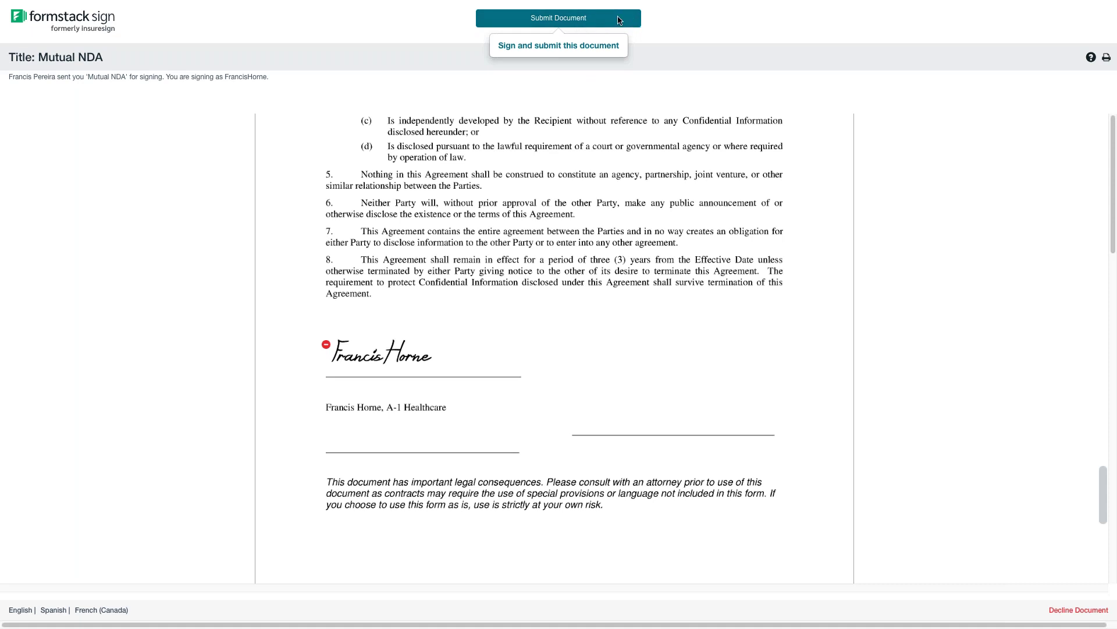
left_click(601, 24)
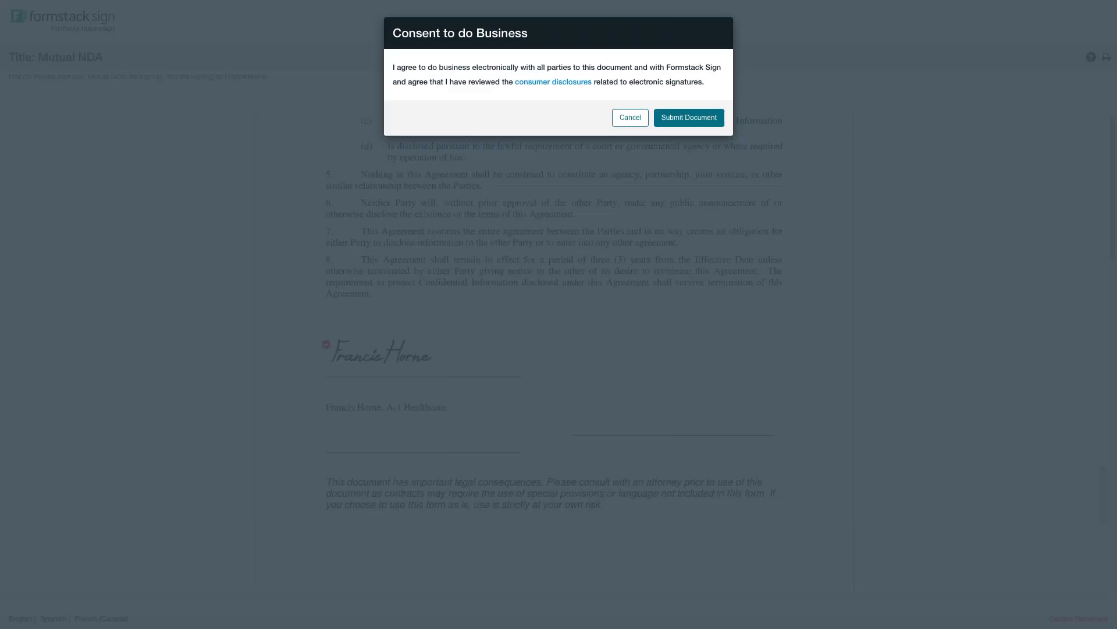
left_click(705, 121)
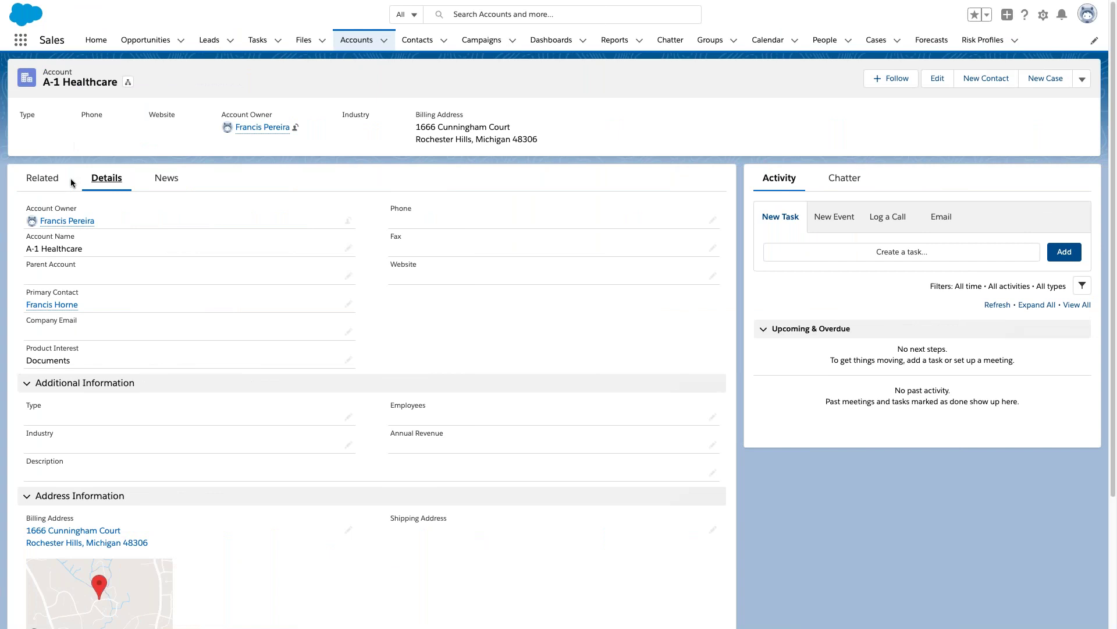
Show the A-1 Healthcare account's Related tab with its related records and attached NDA.
left_click(44, 178)
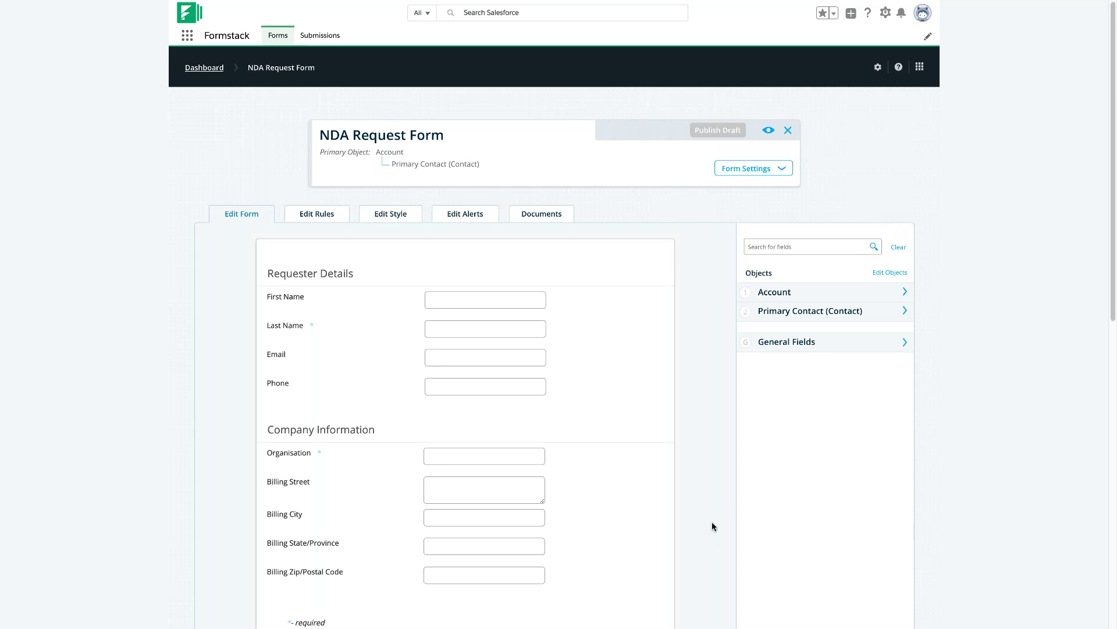
Add the Account object's Product Interest field to the NDA Request Form under Company Information.
left_click(818, 295)
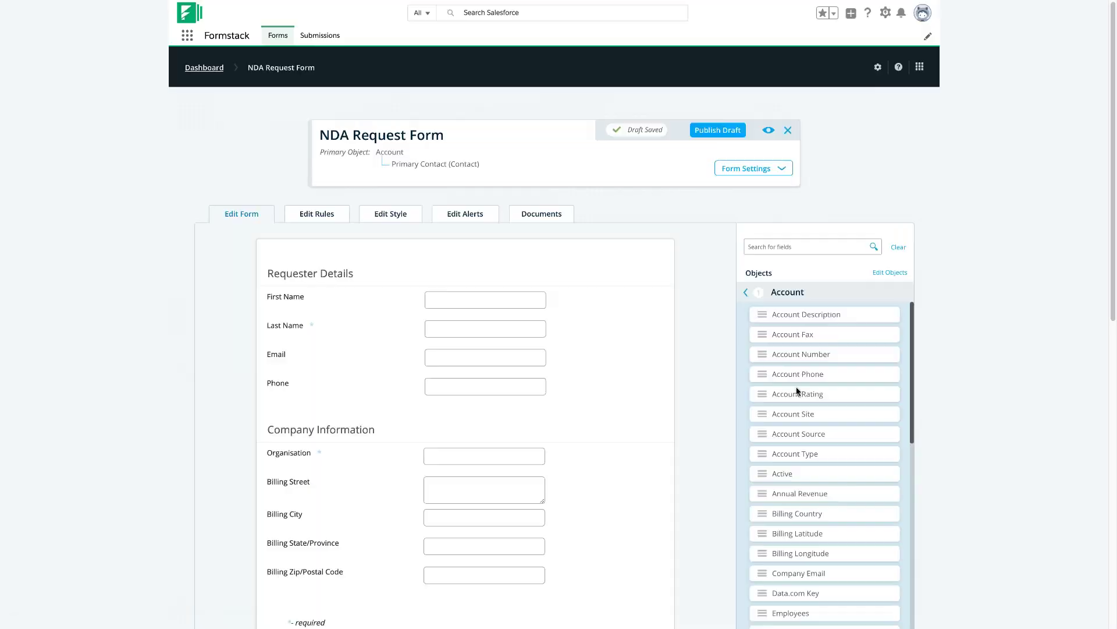
scroll(861, 410, "down", 5)
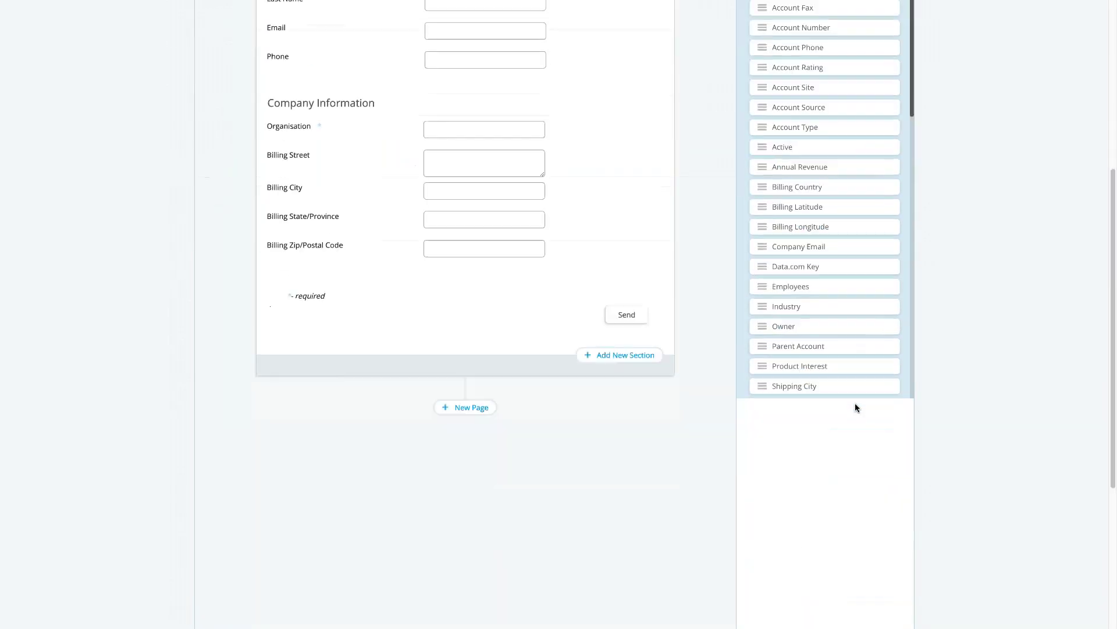
left_click(830, 368)
scroll(695, 284, "up", 2)
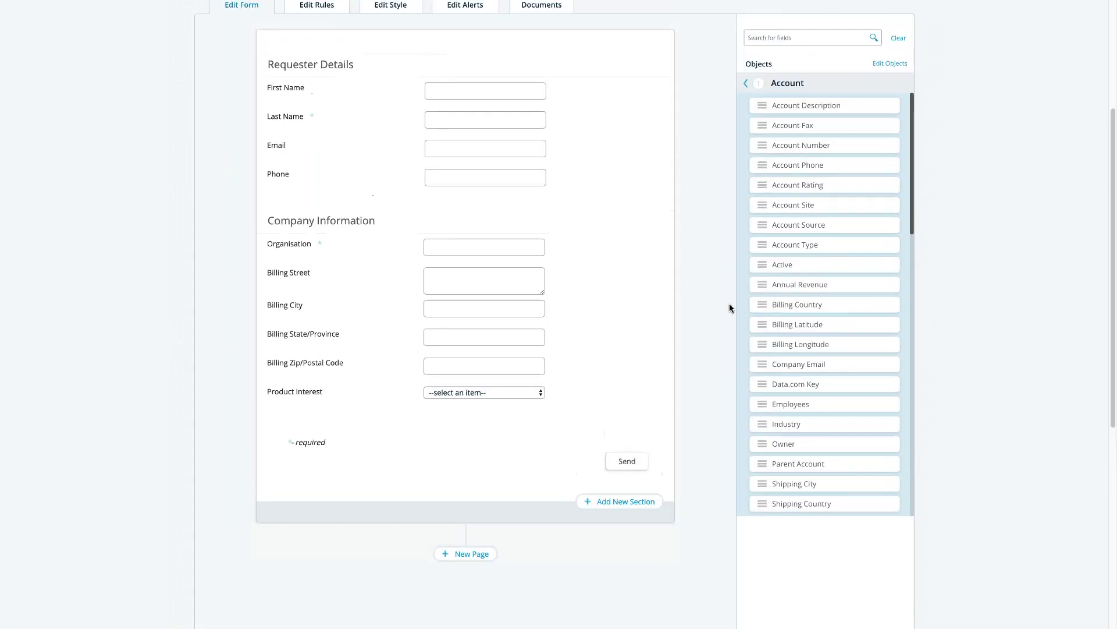
scroll(729, 302, "up", 4)
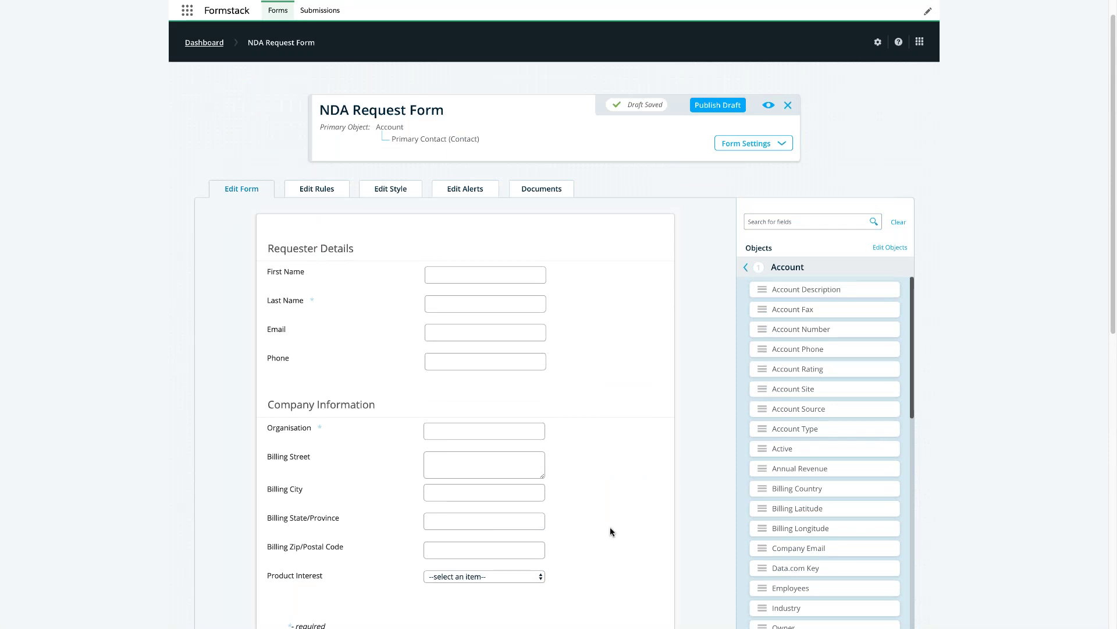
scroll(481, 524, "up", 1)
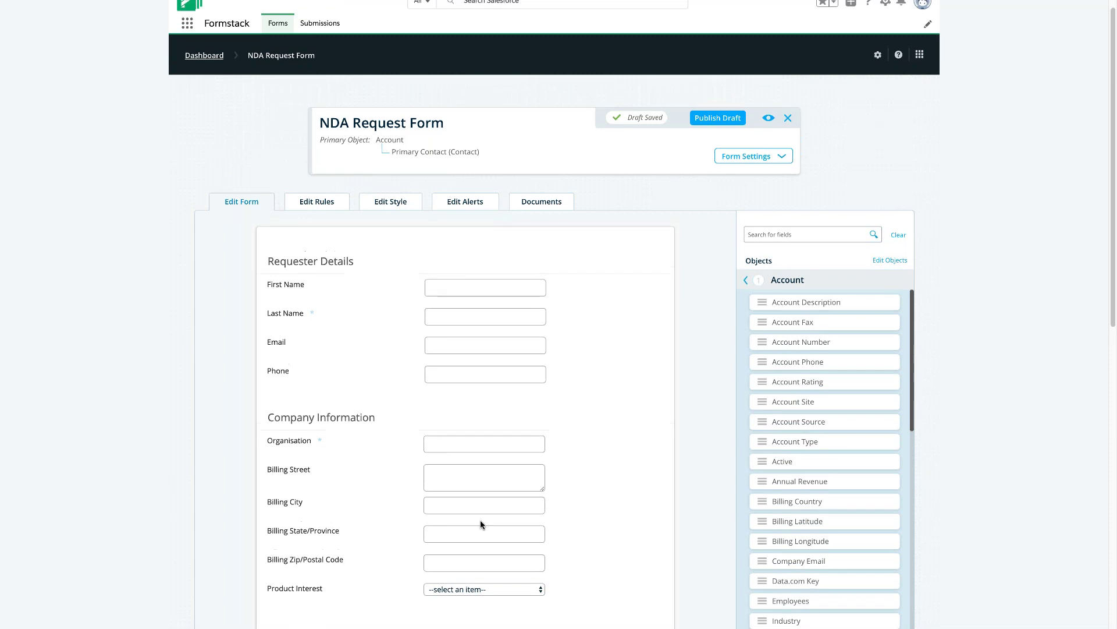
Apply the beige round-logo template to the form, then start a New Document under Documents.
left_click(405, 204)
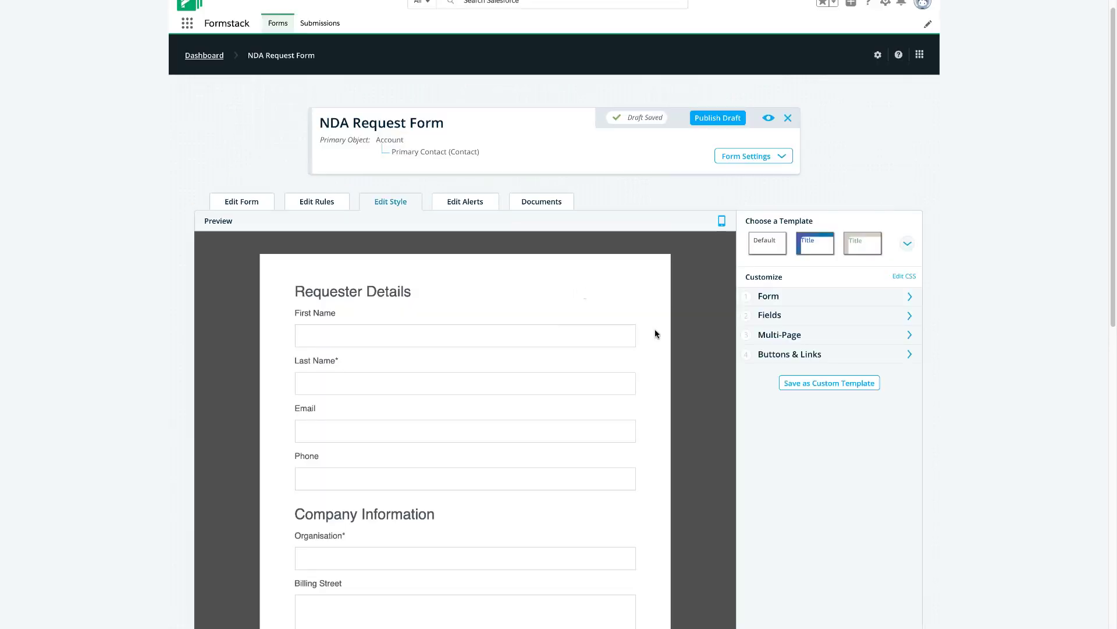
left_click(875, 254)
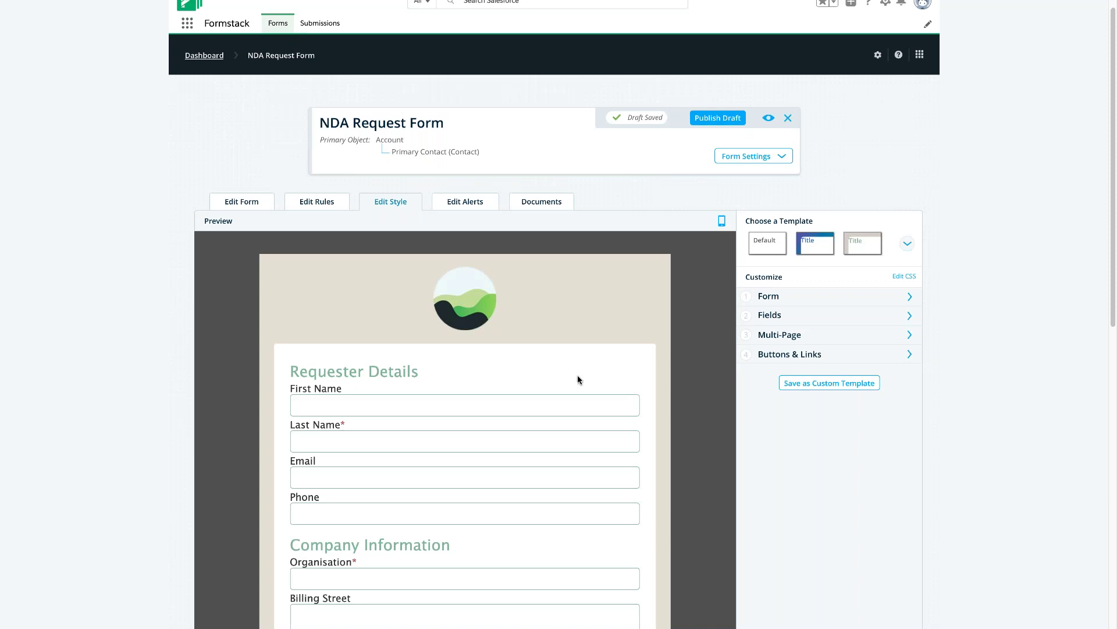
scroll(577, 375, "down", 2)
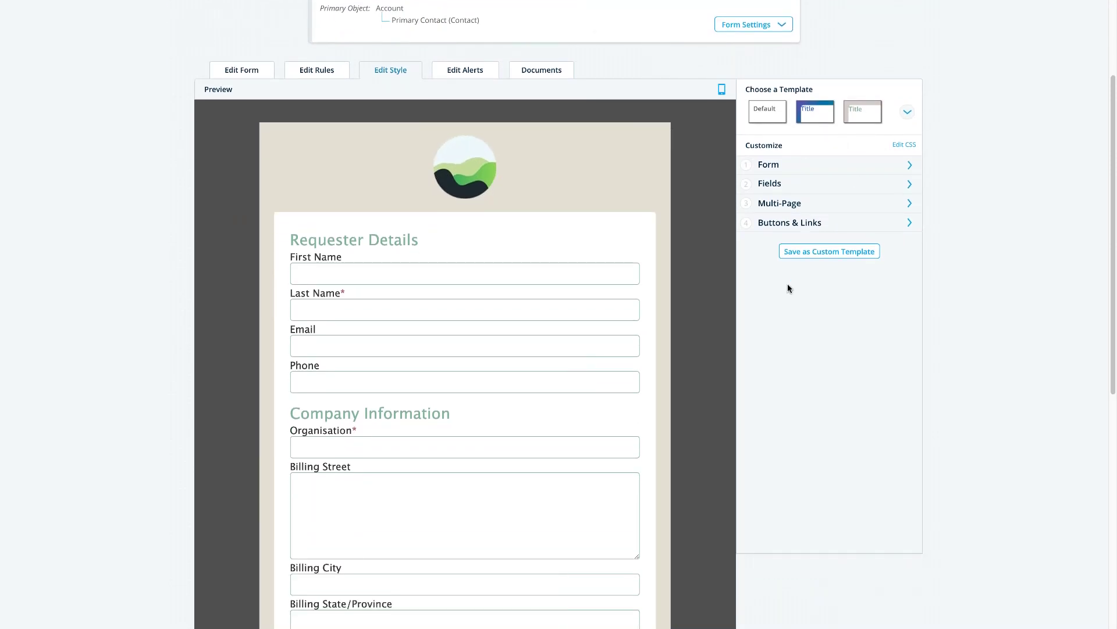
scroll(669, 319, "up", 2)
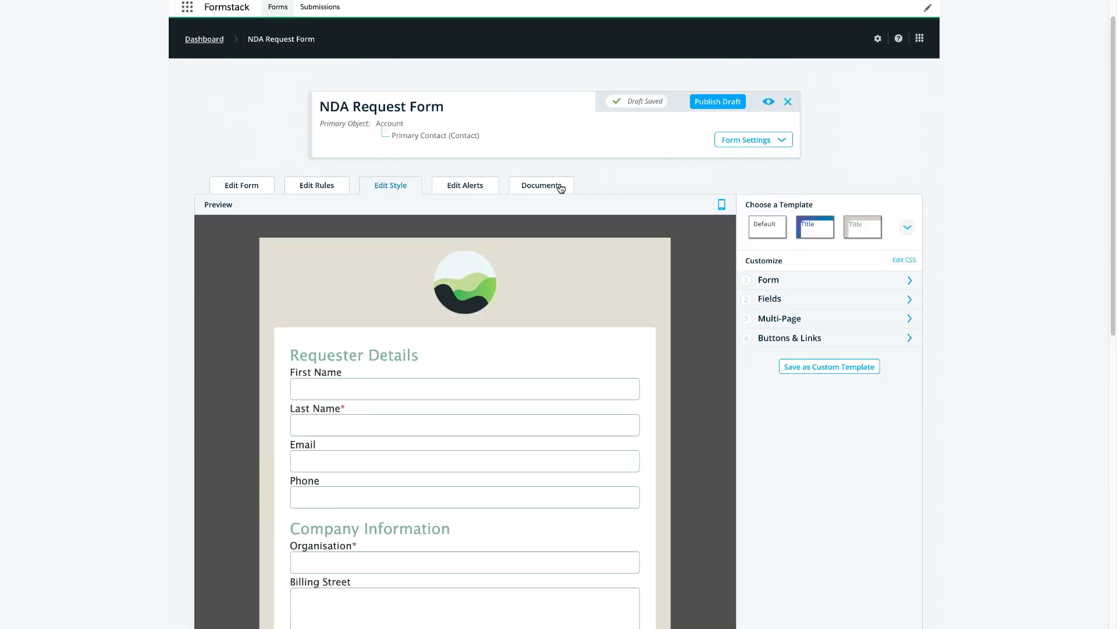
left_click(561, 187)
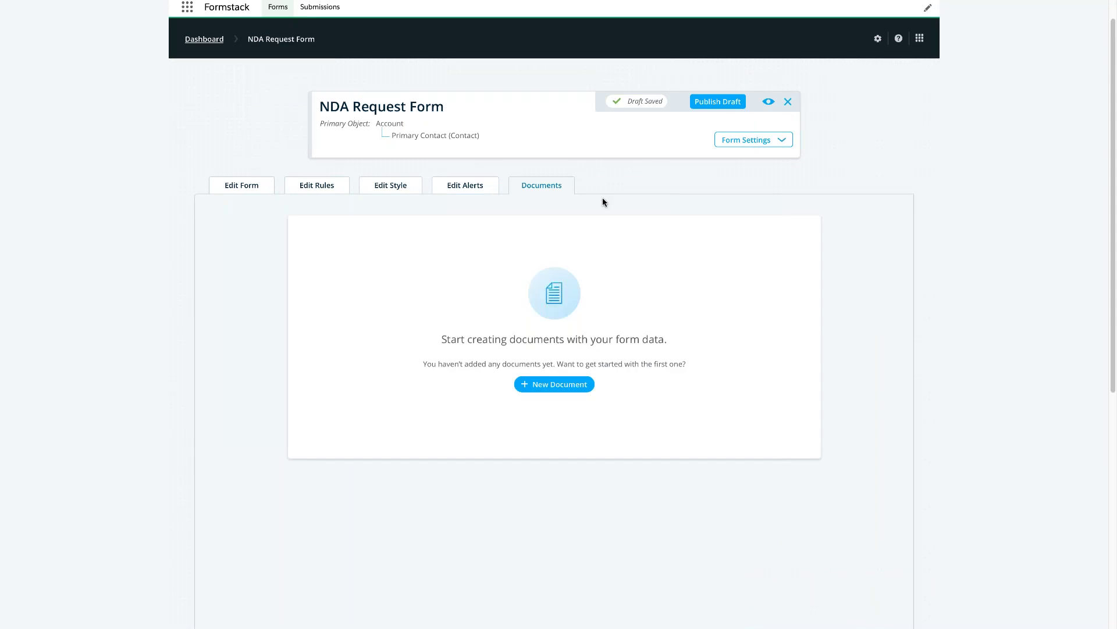
left_click(584, 386)
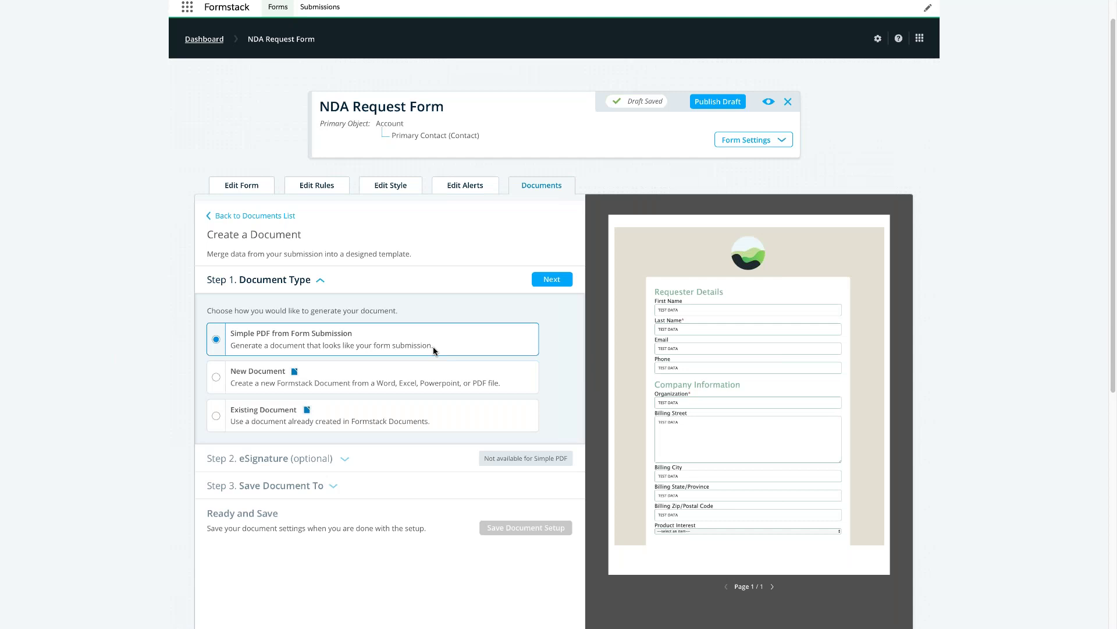